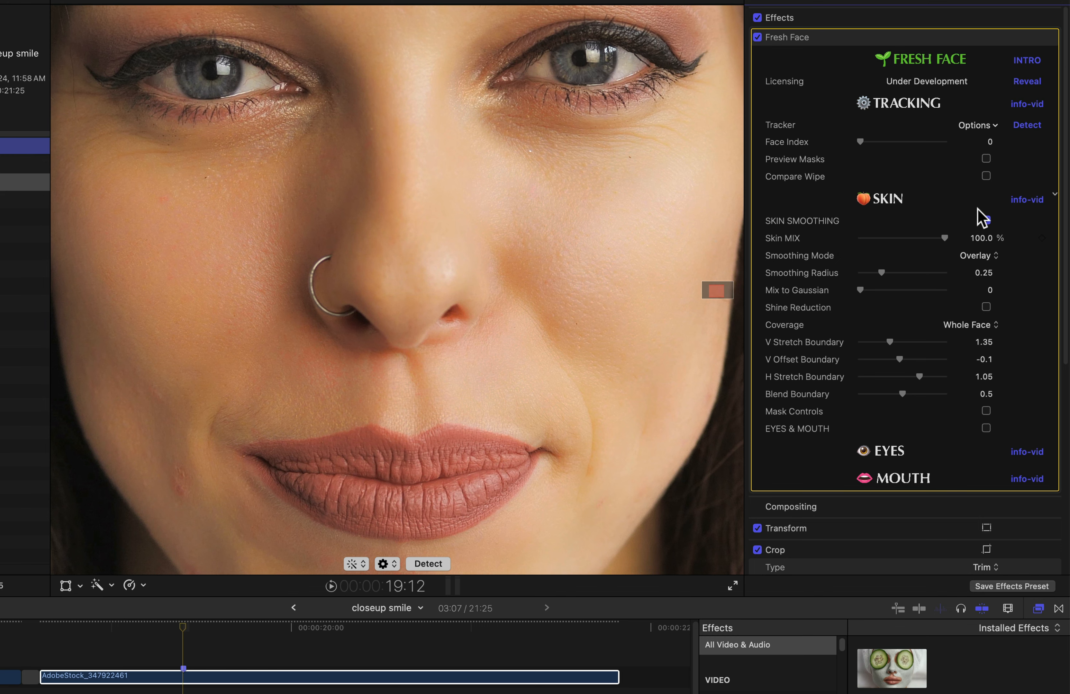
Uncheck Skin Smoothing, check Eyes & Mouth, and uncheck Lips in the Fresh Face inspector.
left_click(986, 219)
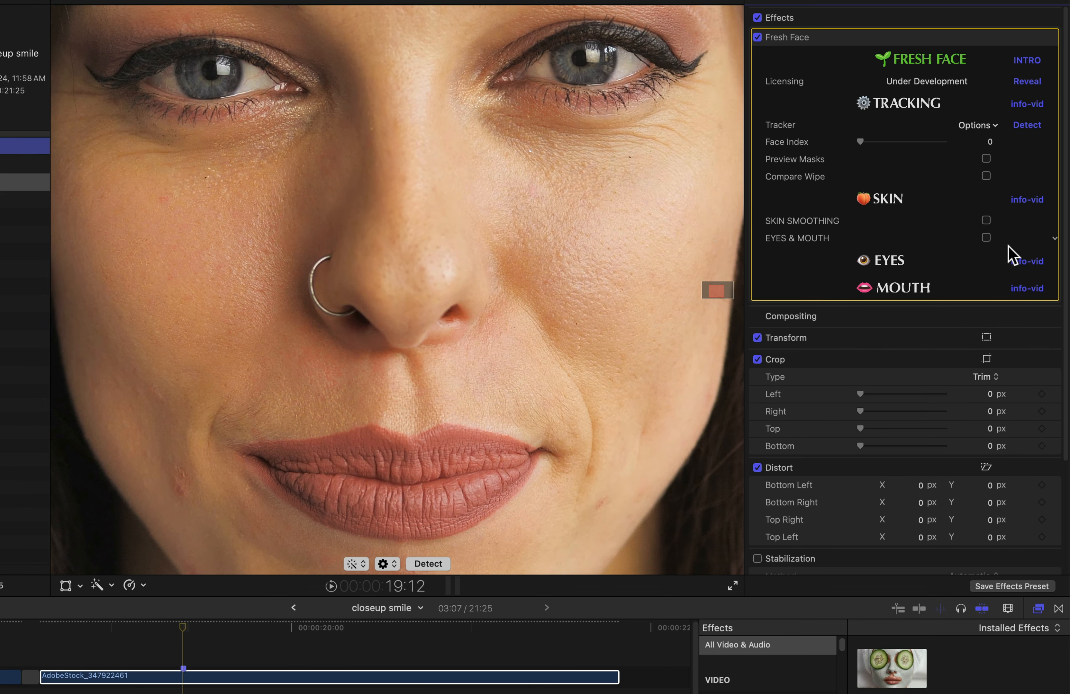
left_click(986, 238)
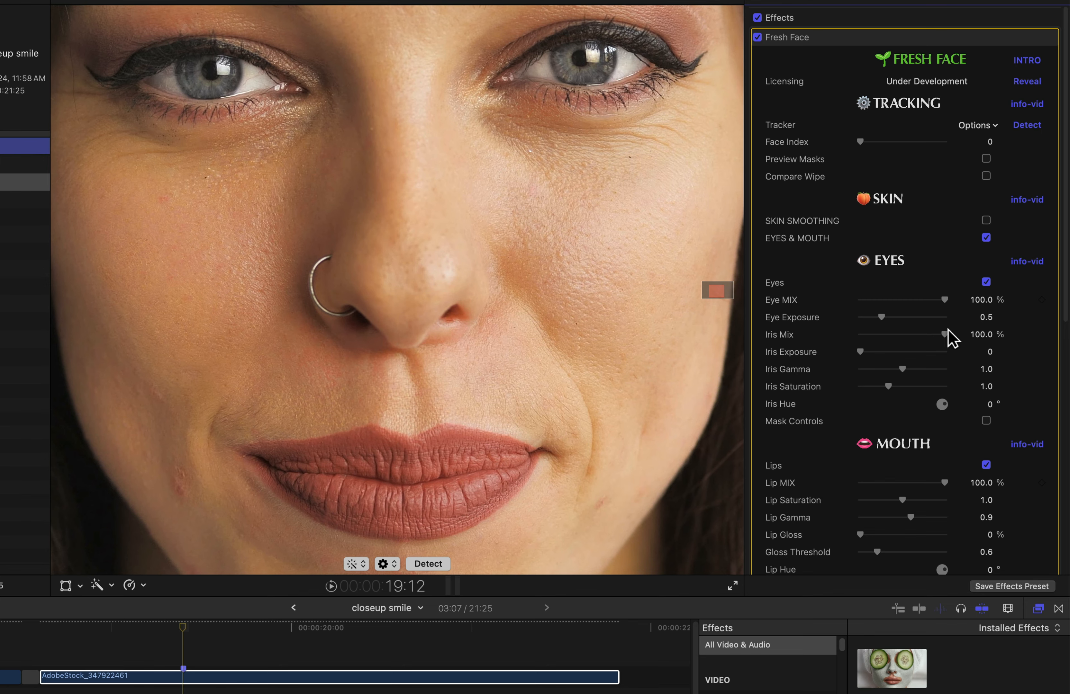
scroll(948, 343, "down", 5)
left_click(986, 228)
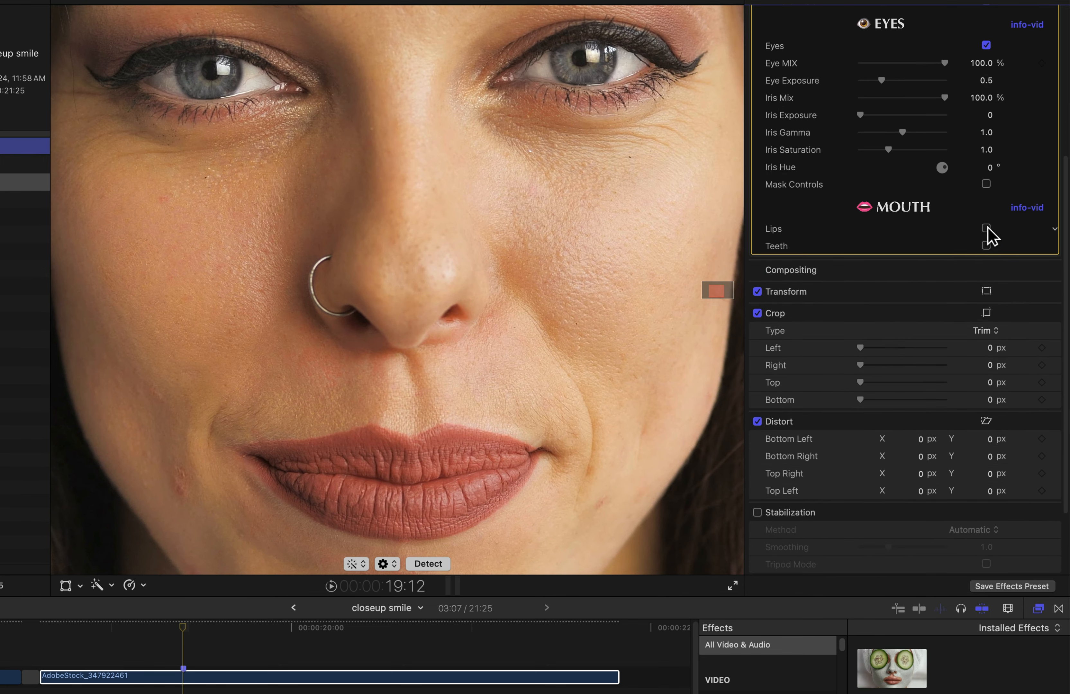
scroll(919, 243, "up", 5)
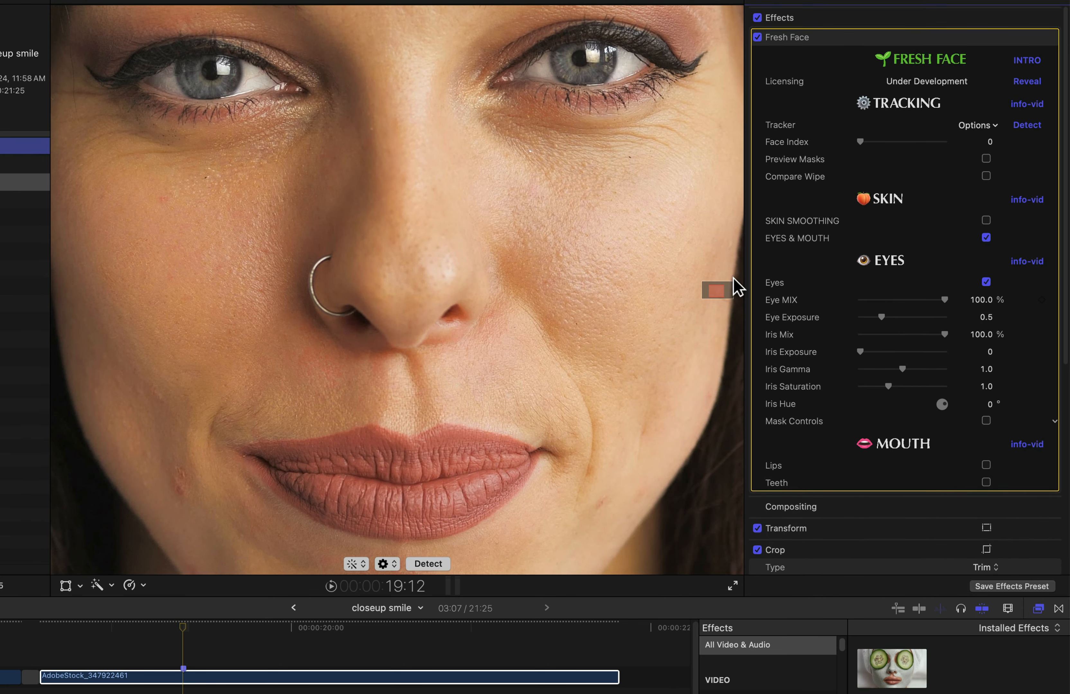
Pan the viewer to the eyes and compare the eye enhancement on versus off.
left_click_drag(715, 294, 716, 291)
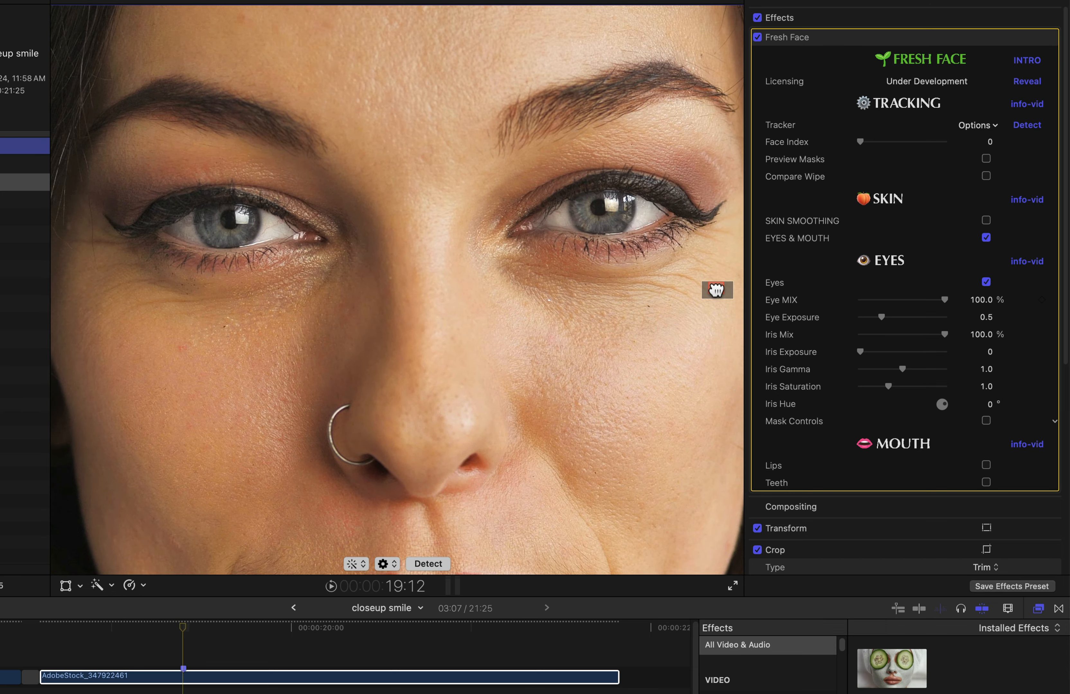
left_click(986, 282)
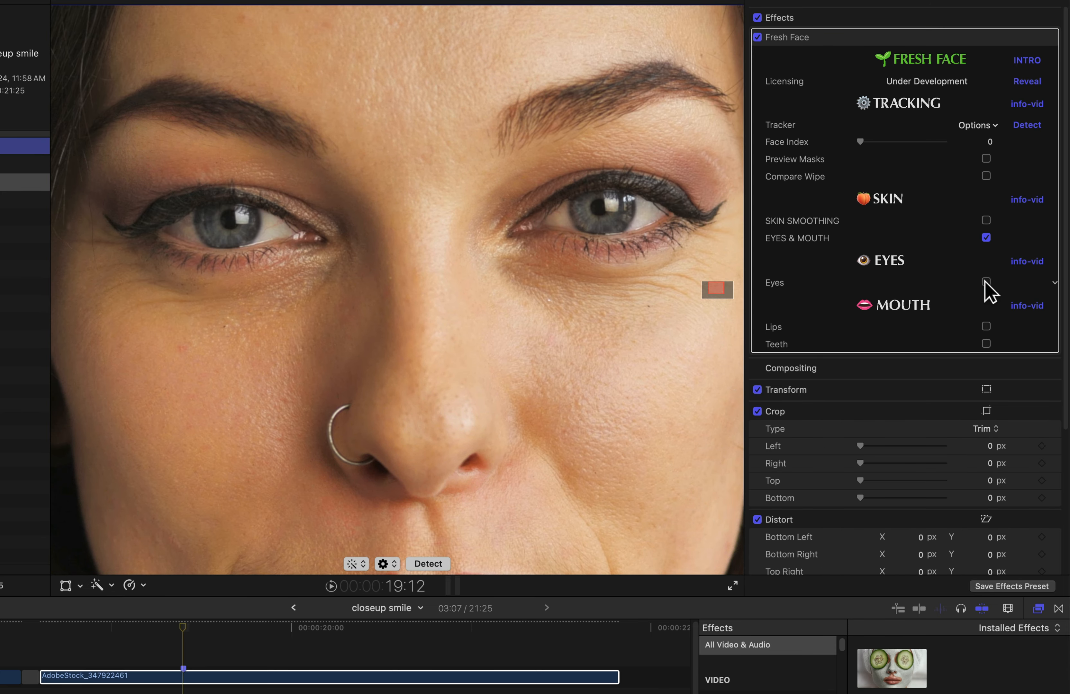
left_click(986, 282)
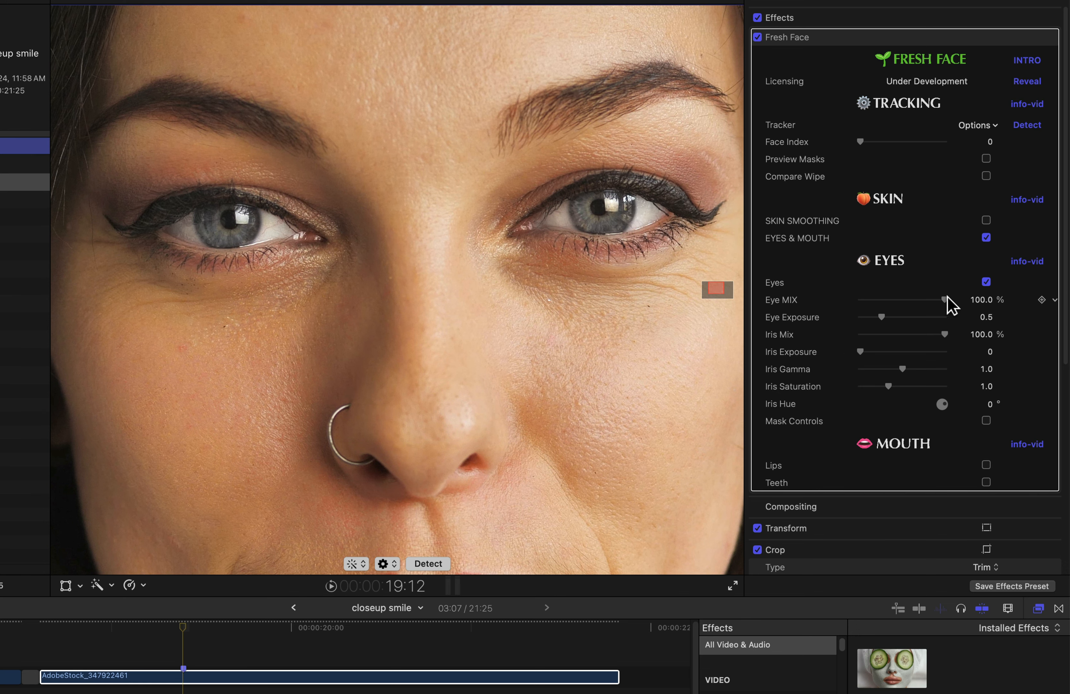
mouse_move(946, 298)
left_mouse_down()
mouse_move(805, 314)
mouse_move(917, 299)
mouse_move(934, 308)
mouse_move(864, 311)
mouse_move(958, 306)
left_mouse_up()
Set Eye Exposure 0.67, Iris Exposure 1.27, Iris Gamma 0.67 and Iris Saturation 1.74.
mouse_move(882, 317)
left_mouse_down()
mouse_move(869, 317)
mouse_move(900, 320)
mouse_move(870, 317)
mouse_move(884, 317)
left_mouse_up()
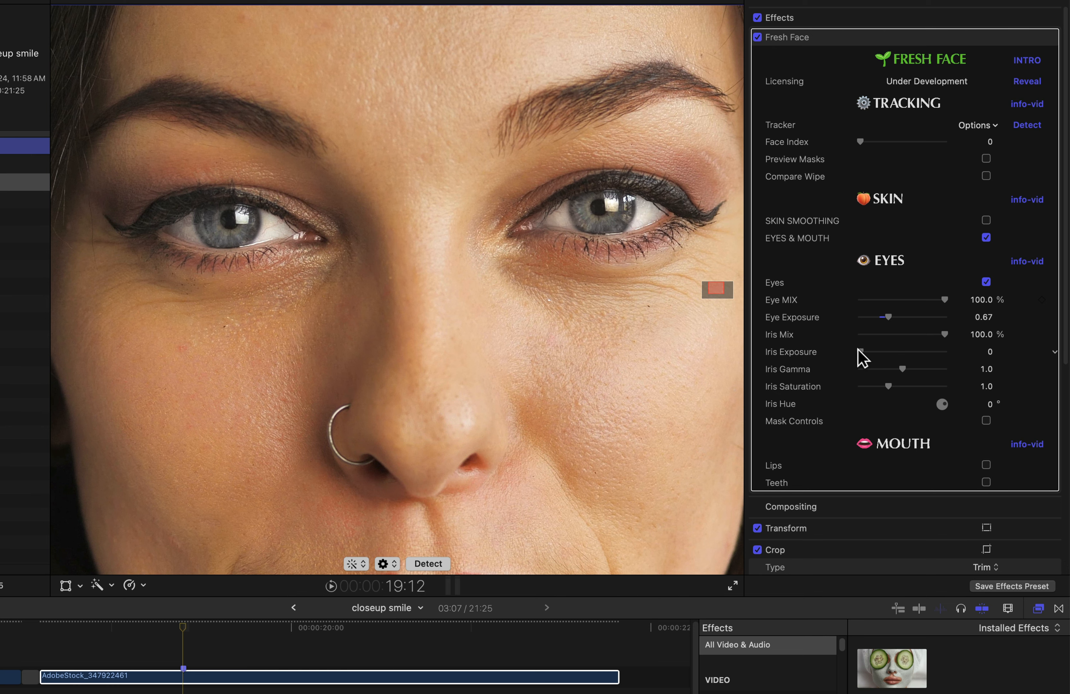
left_click_drag(859, 352, 886, 351)
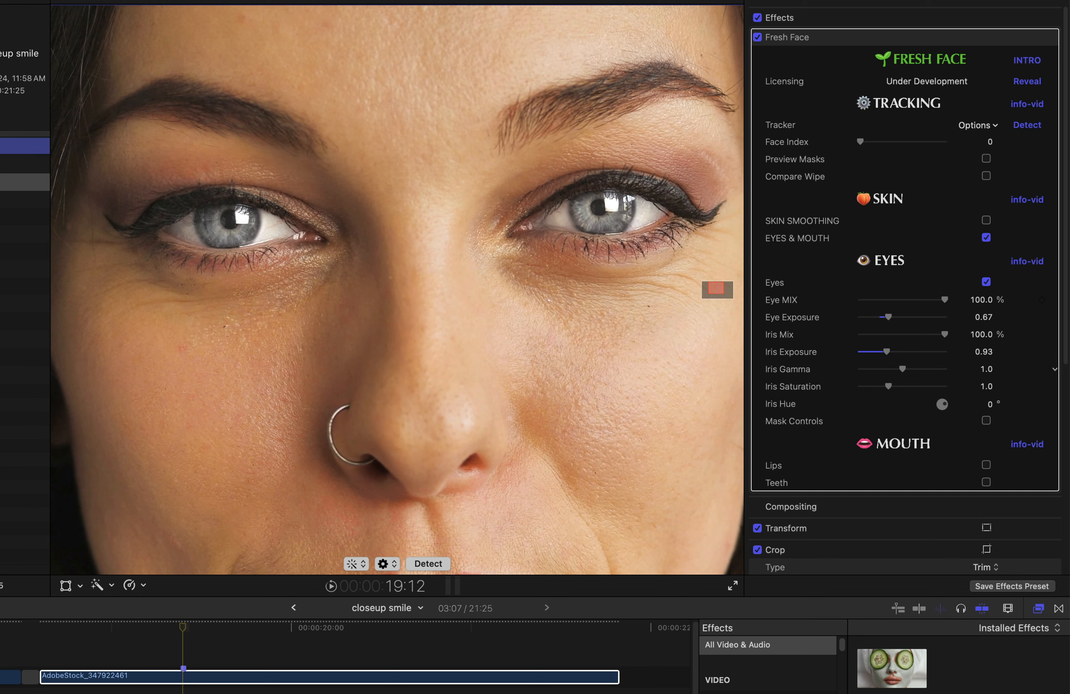
mouse_move(902, 369)
left_mouse_down()
mouse_move(881, 370)
mouse_move(900, 370)
mouse_move(888, 370)
mouse_move(895, 351)
left_mouse_up()
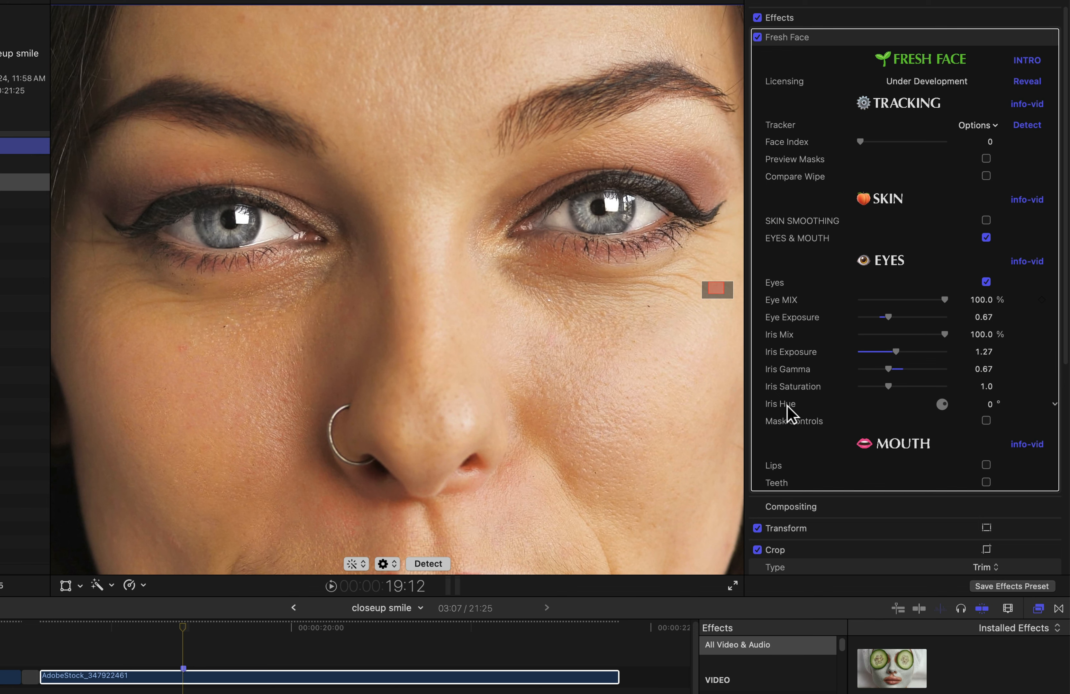
left_click_drag(884, 387, 910, 385)
Compare the eyes before and after, leaving Eye MIX at 100%.
left_click(986, 282)
left_click(986, 282)
left_click_drag(945, 300, 923, 298)
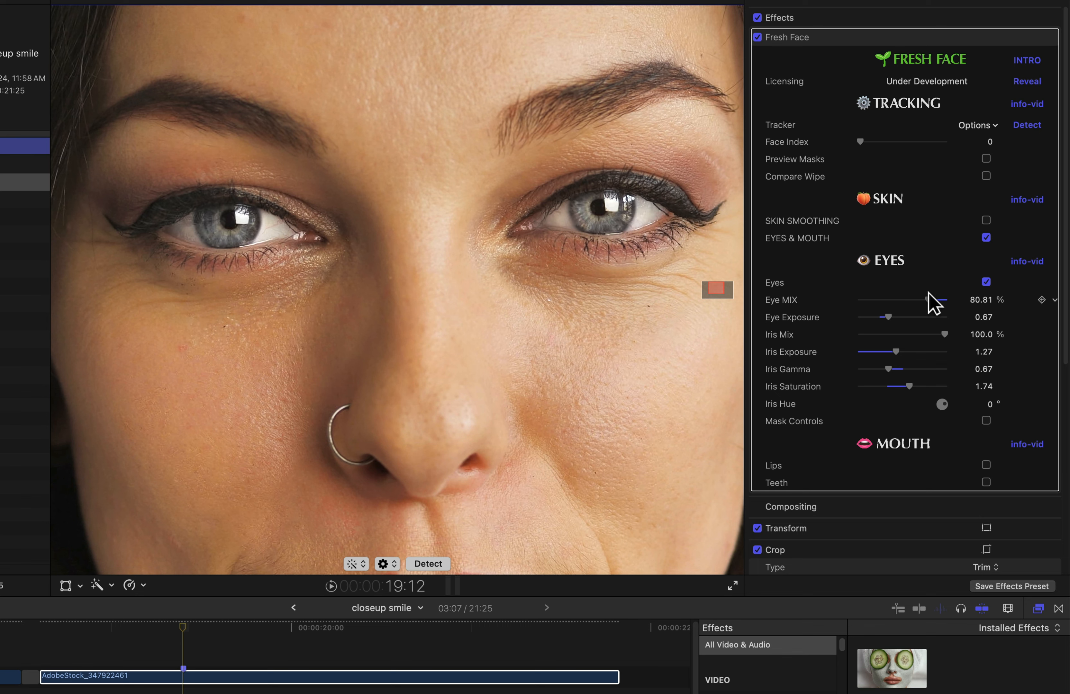
left_click_drag(929, 299, 961, 305)
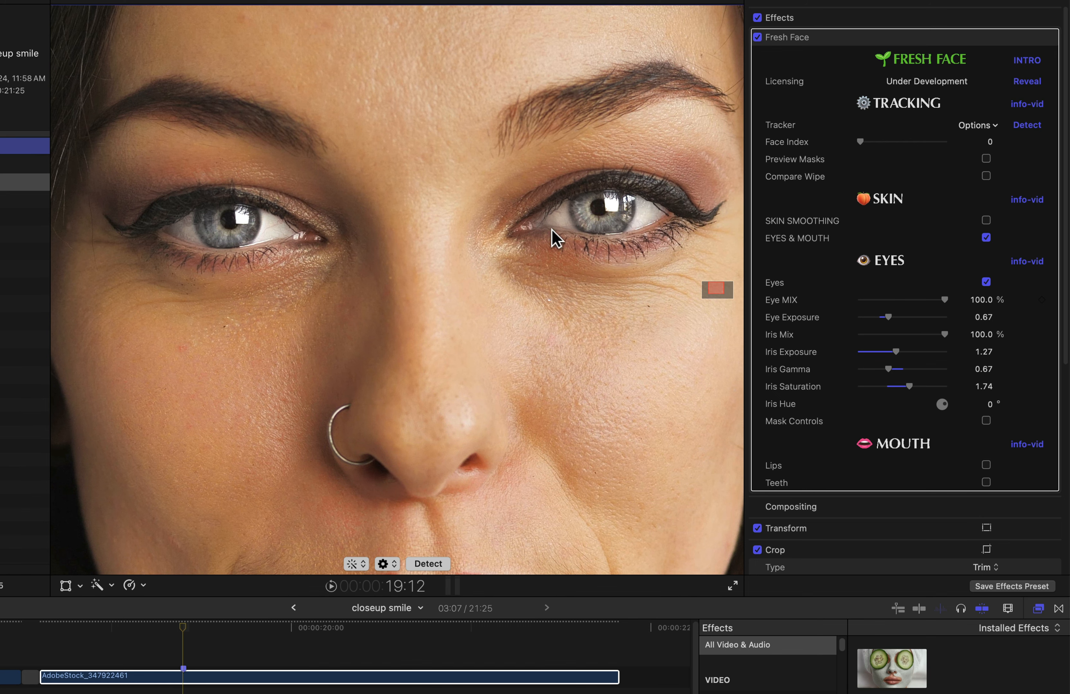
Turn on Preview Masks and Mask Controls to show the eye masks.
left_click(986, 159)
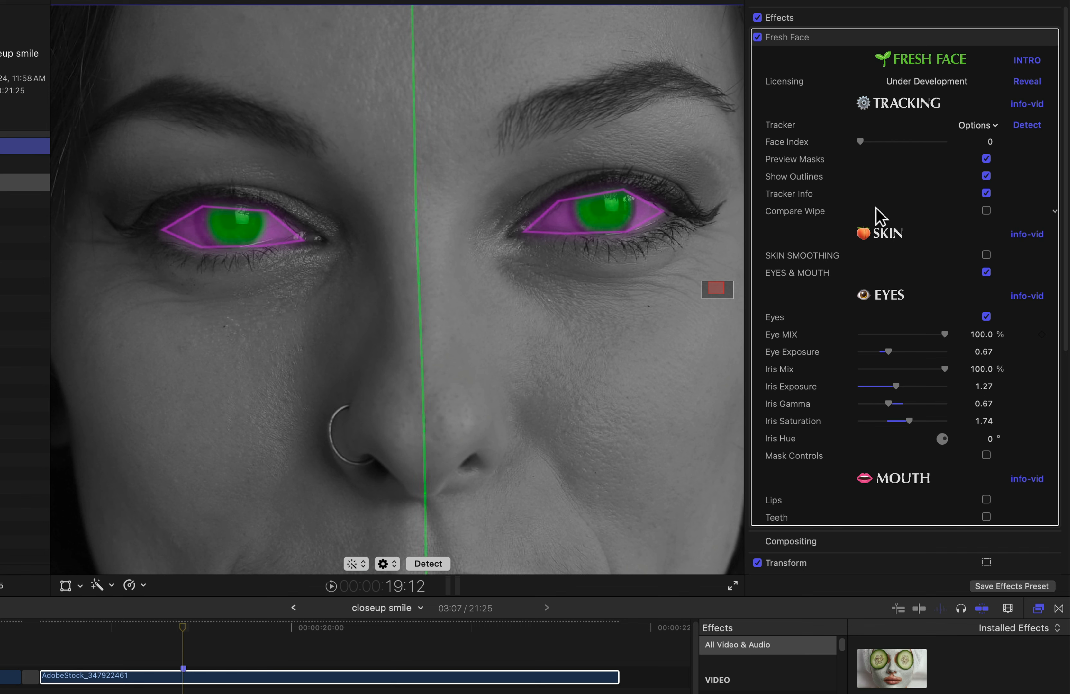
scroll(881, 224, "down", 1)
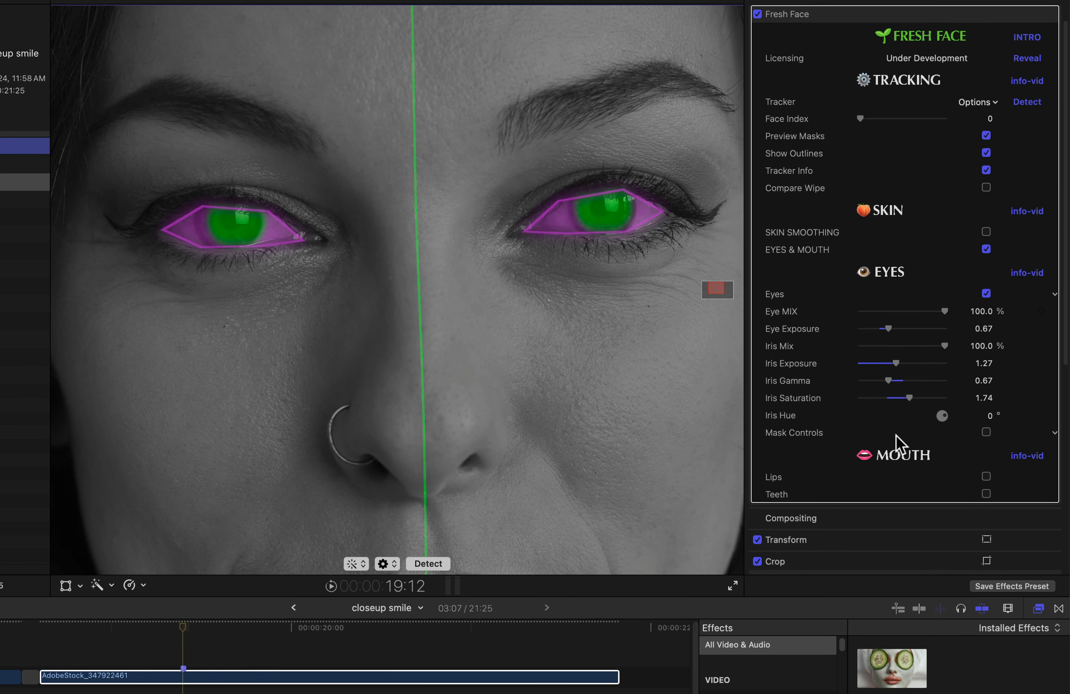
left_click(986, 433)
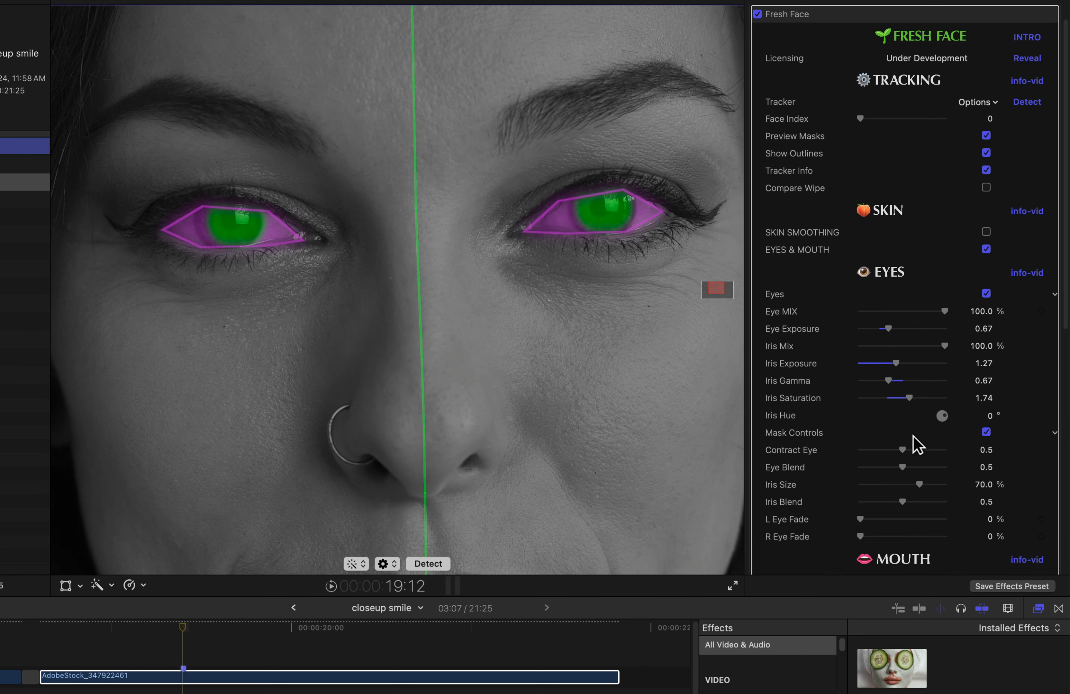
scroll(825, 476, "down", 5)
scroll(825, 477, "down", 1)
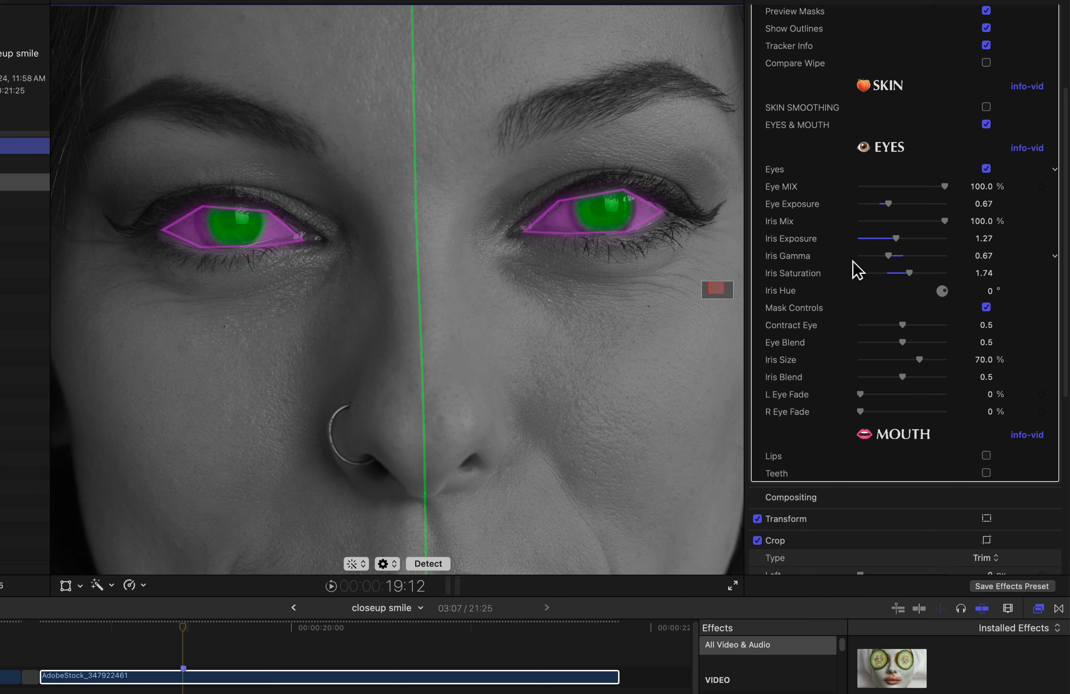
scroll(831, 271, "up", 5)
scroll(825, 264, "up", 1)
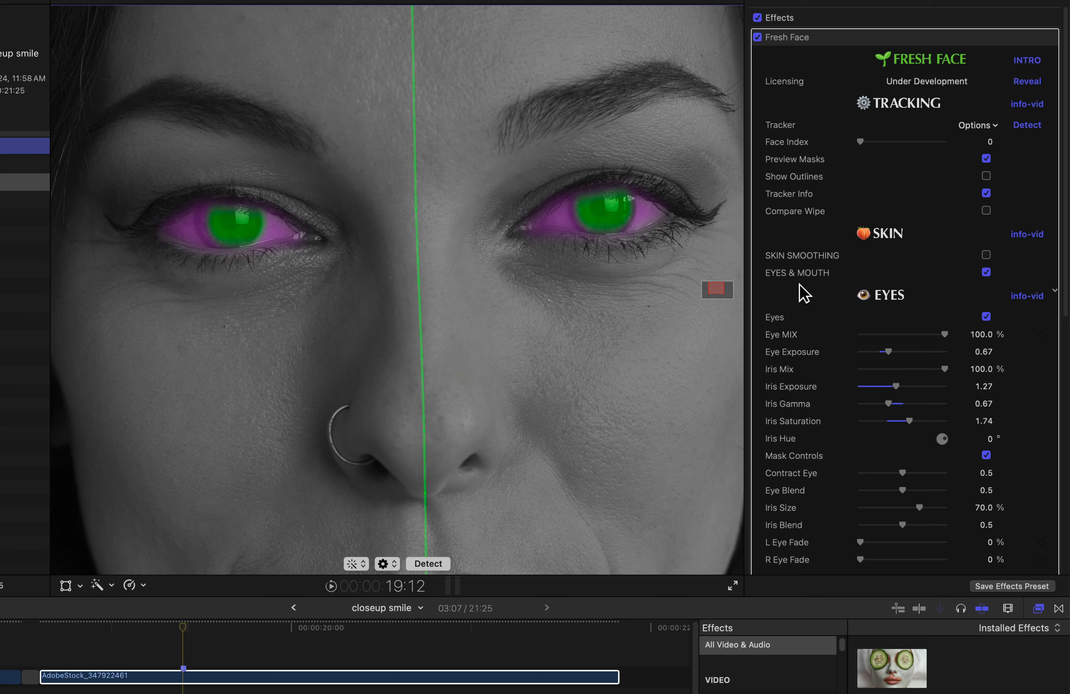
Set Eye Blend and Iris Blend to 0 for hard-edged eye masks.
scroll(821, 235, "down", 10)
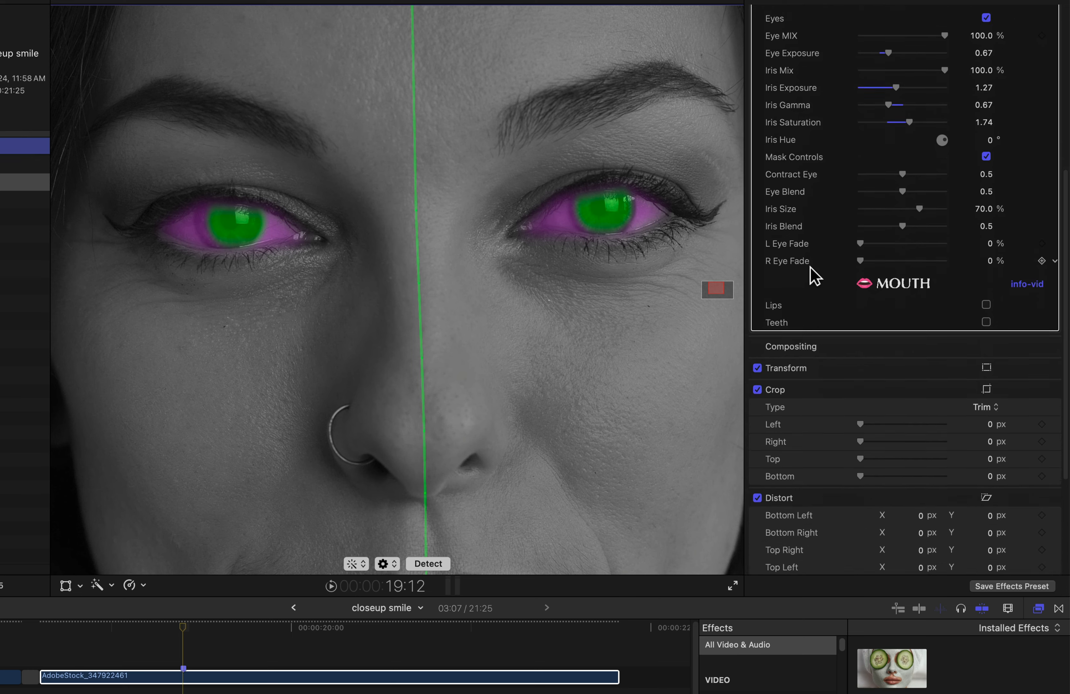
left_click_drag(901, 173, 777, 176)
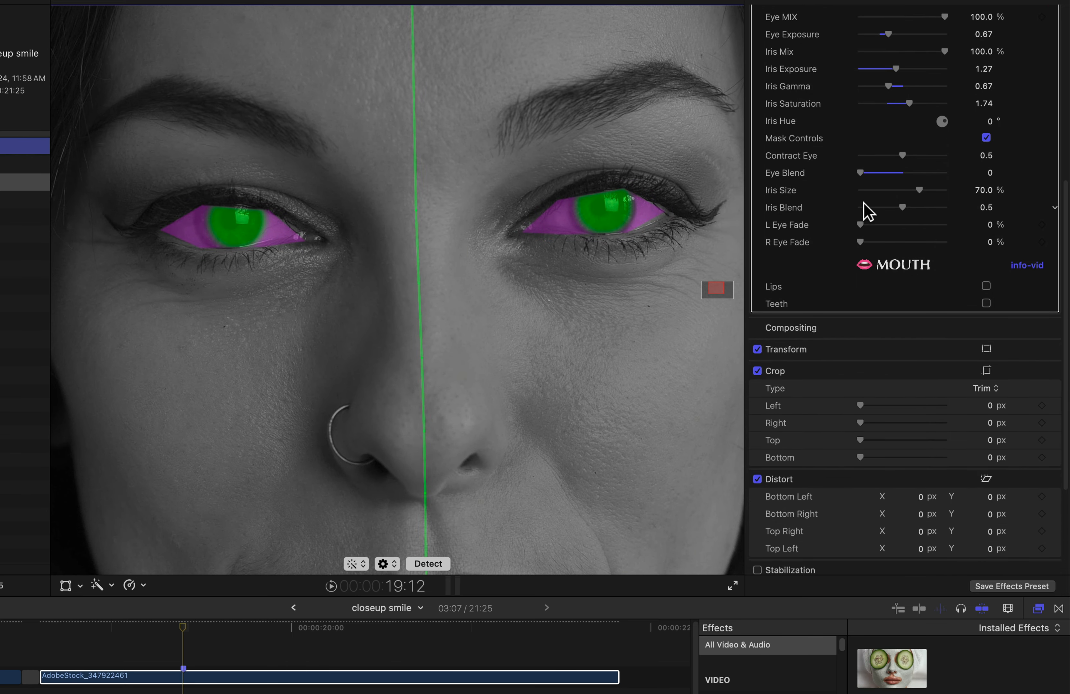
left_click_drag(902, 208, 735, 232)
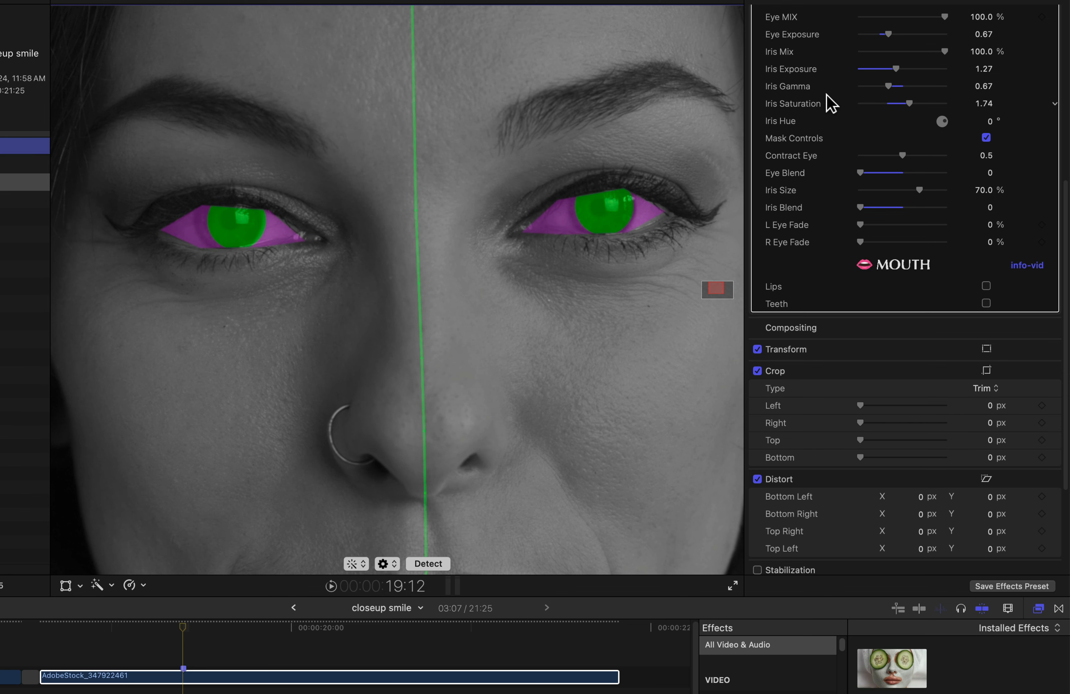
scroll(815, 106, "up", 4)
scroll(816, 106, "up", 2)
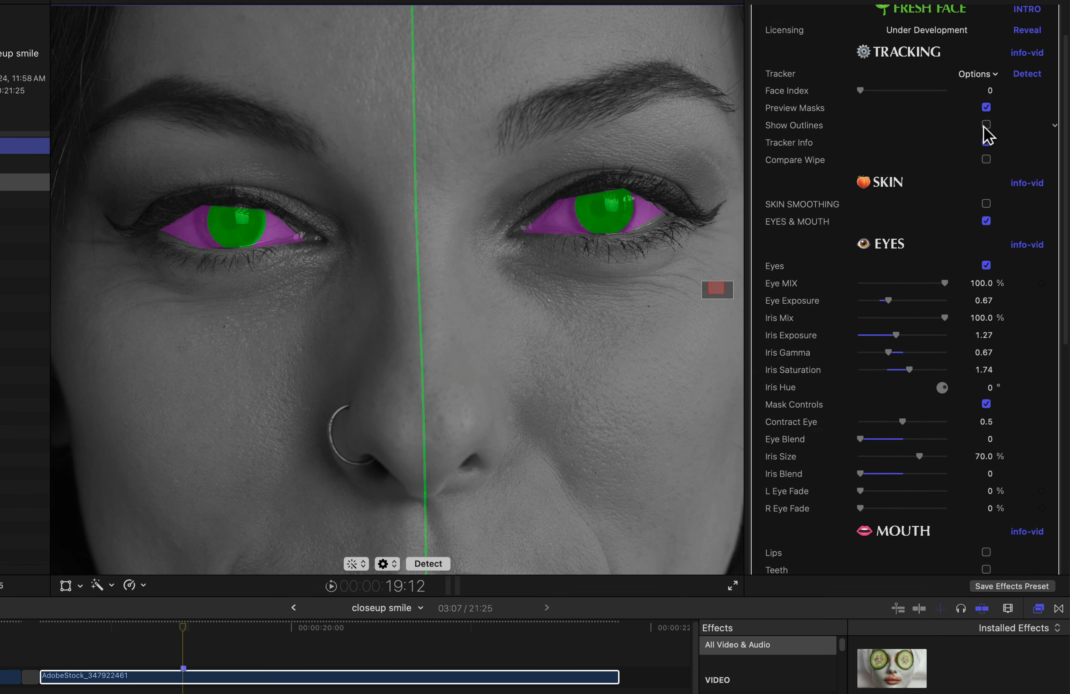
Hide the mask preview, scrub to frame 20:02, and try Contract Eye, then undo it.
left_click(986, 108)
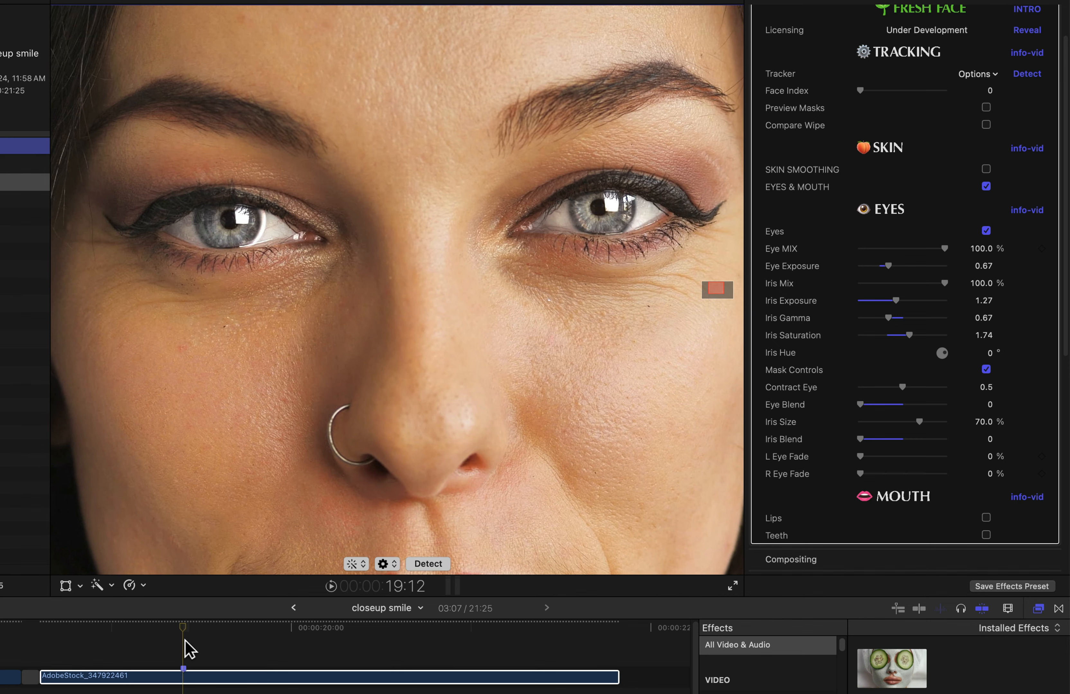
left_click_drag(188, 626, 306, 635)
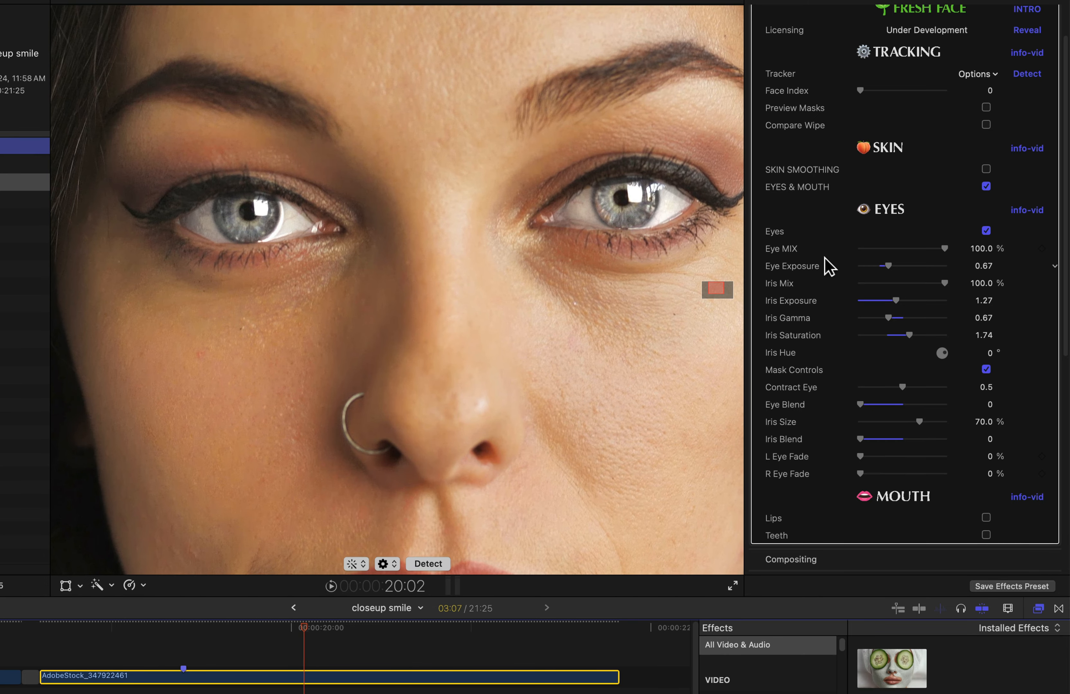
left_click_drag(904, 388, 882, 383)
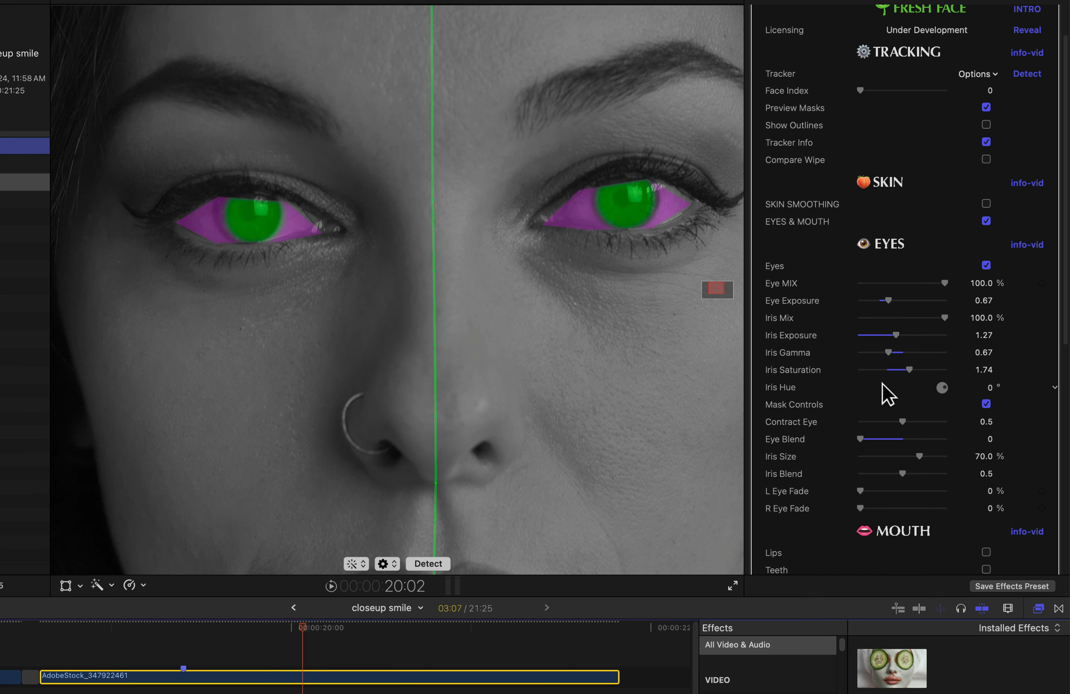
key("super+z")
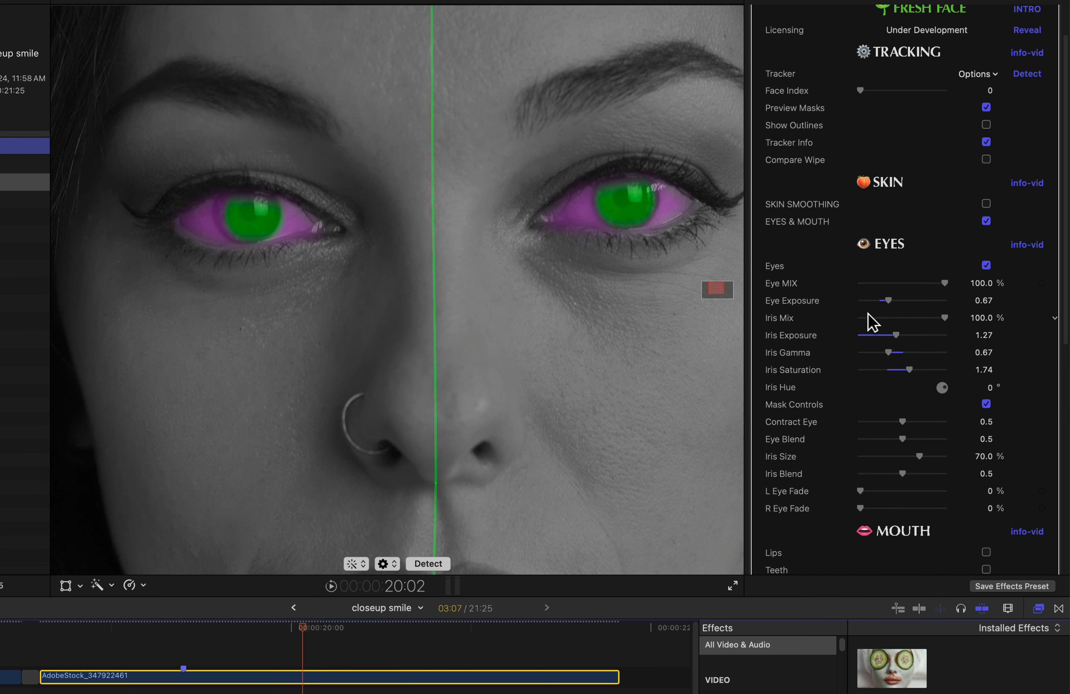
scroll(824, 417, "down", 5)
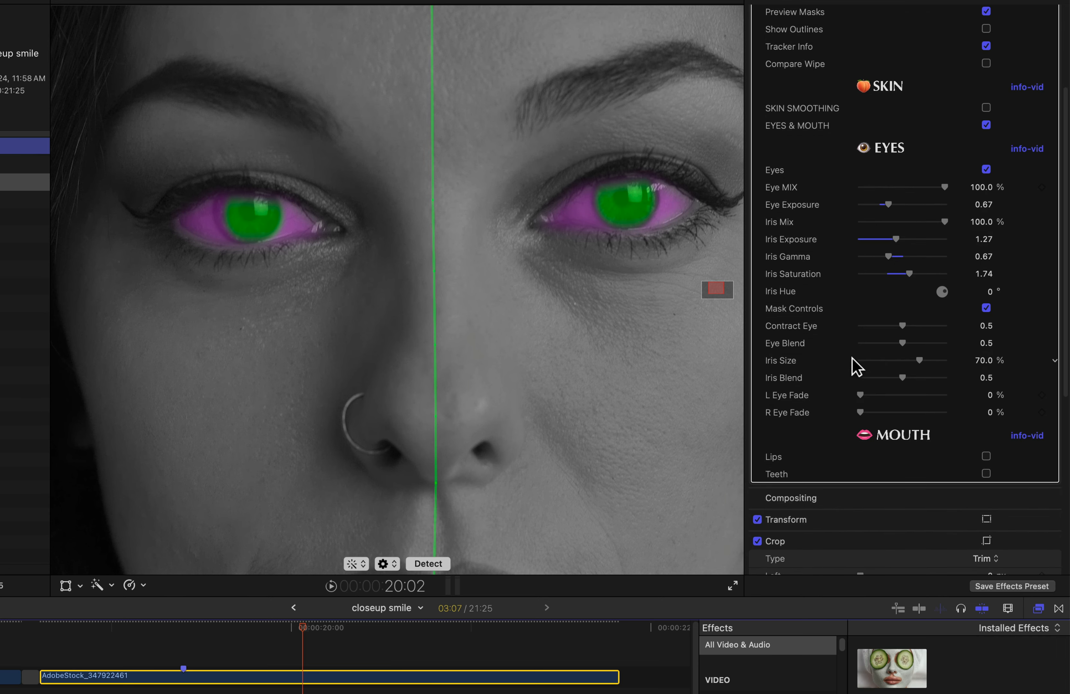
scroll(852, 359, "up", 8)
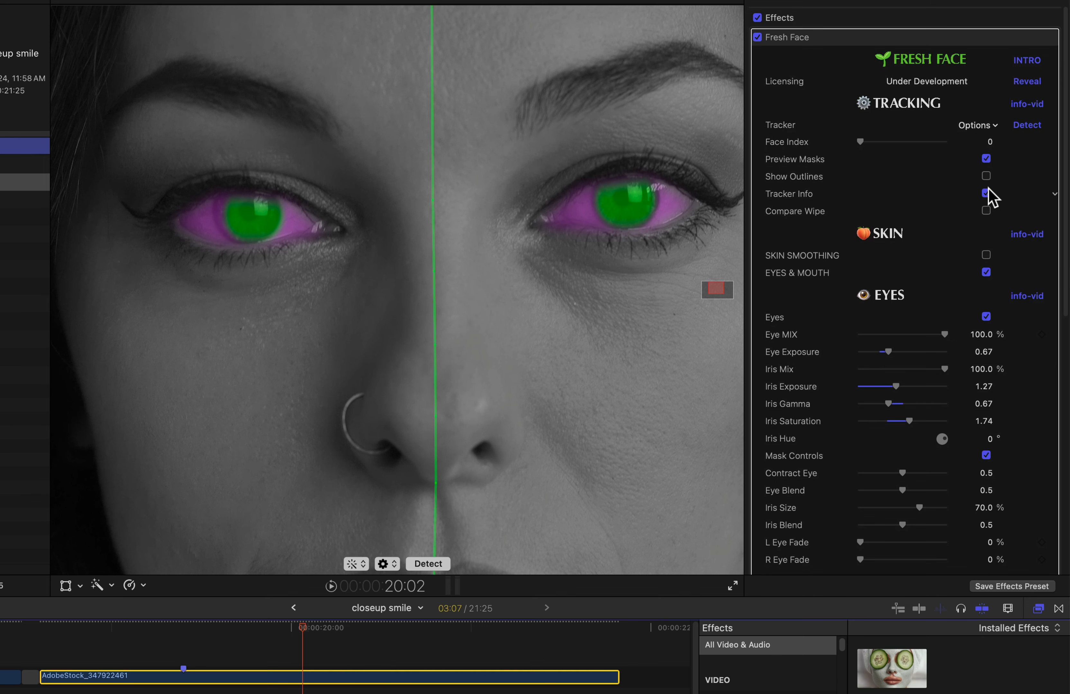
Turn off Preview Masks and lower Eye MIX to 46.37%.
left_click(986, 159)
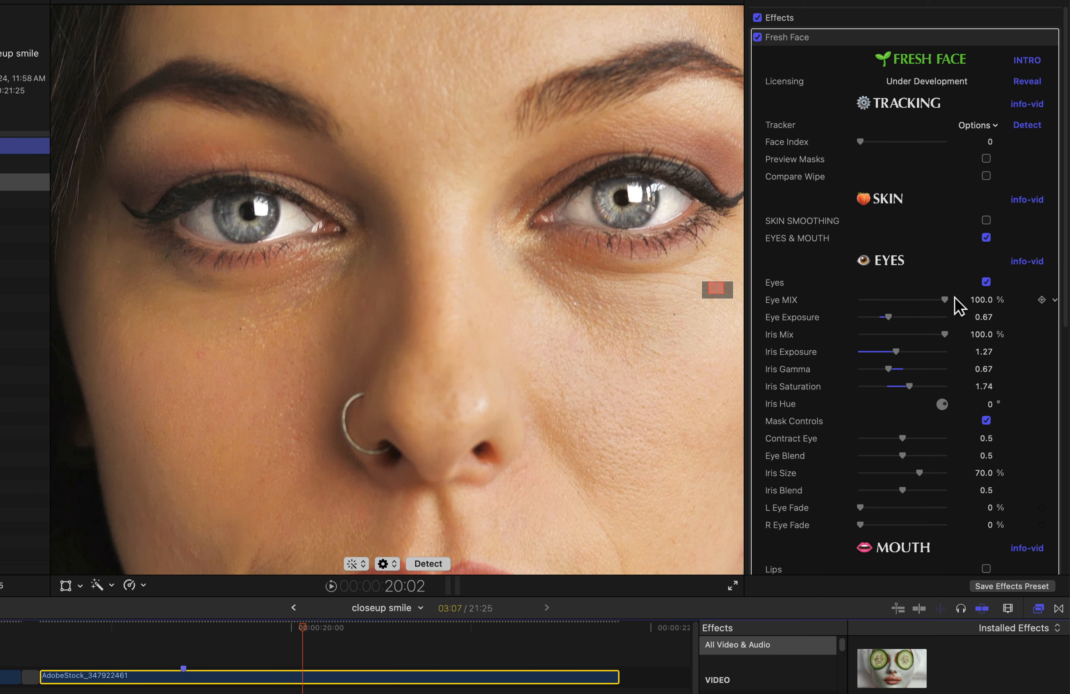
left_click_drag(943, 297, 897, 299)
scroll(719, 292, "down", 5)
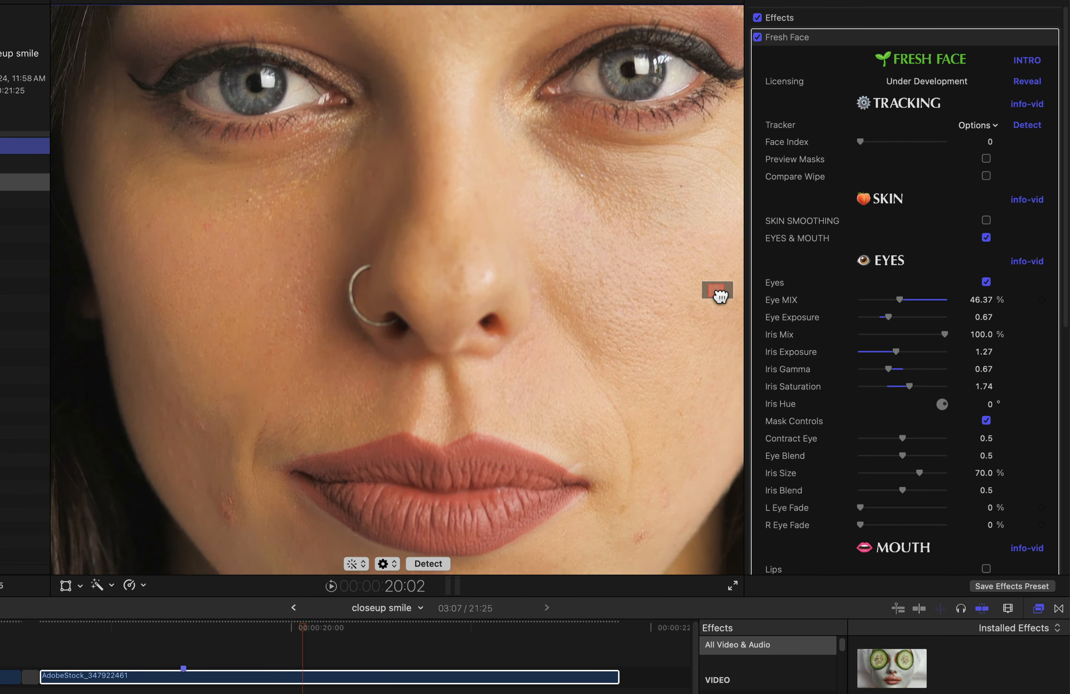
Pan the viewer to the lips and toggle the eye enhancement off and on to compare.
left_click_drag(720, 296, 721, 297)
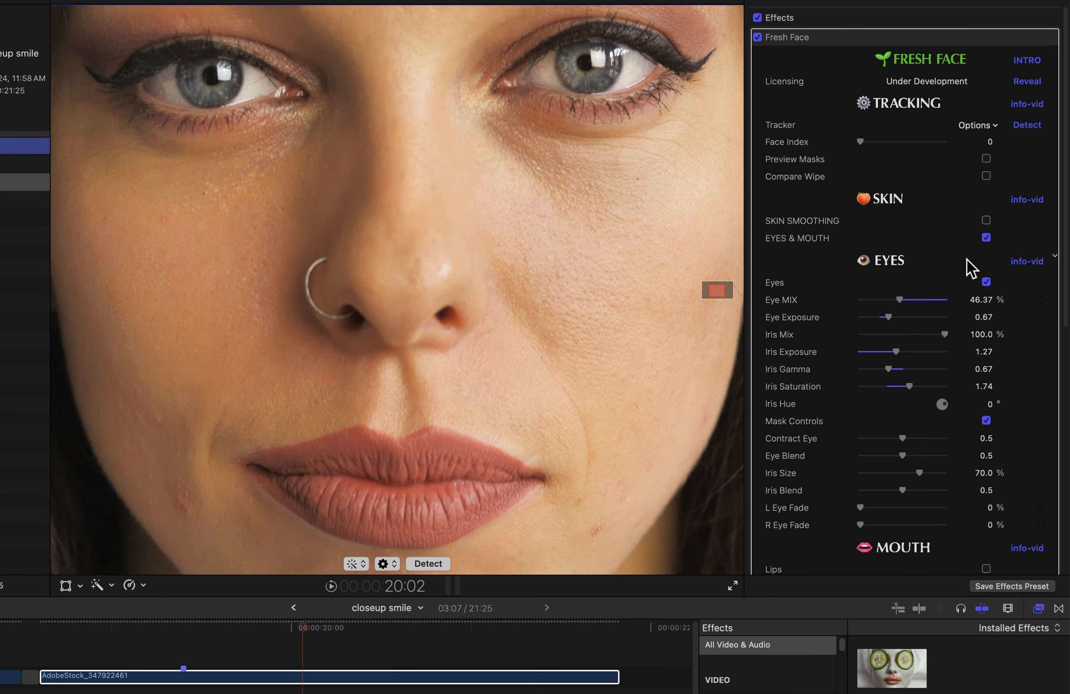
left_click(986, 283)
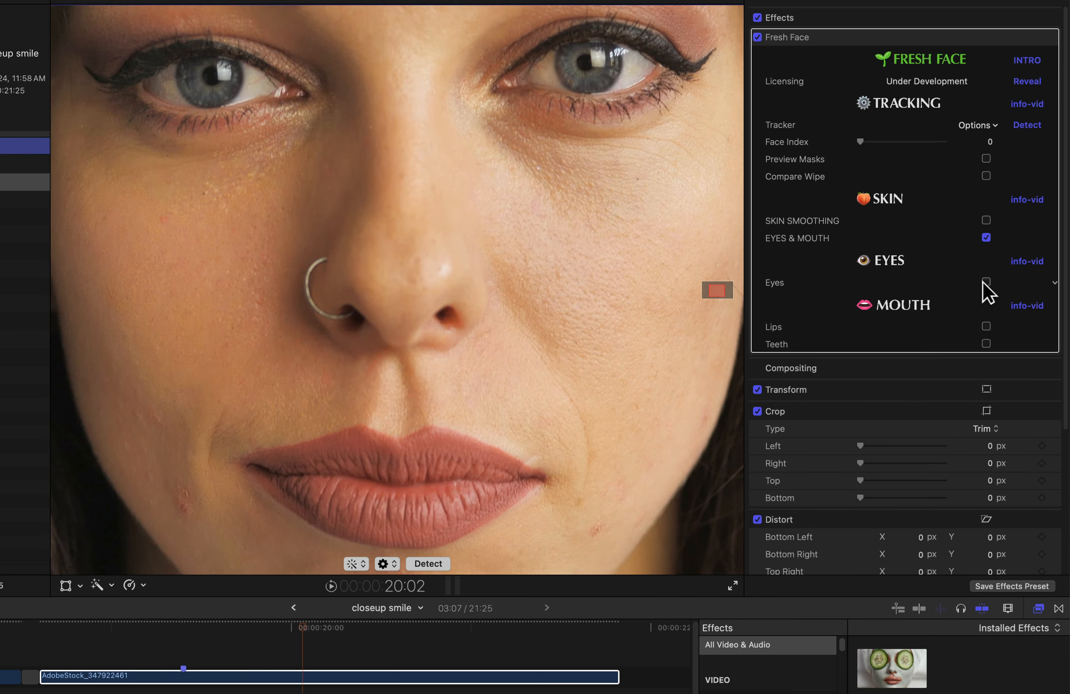
left_click(986, 282)
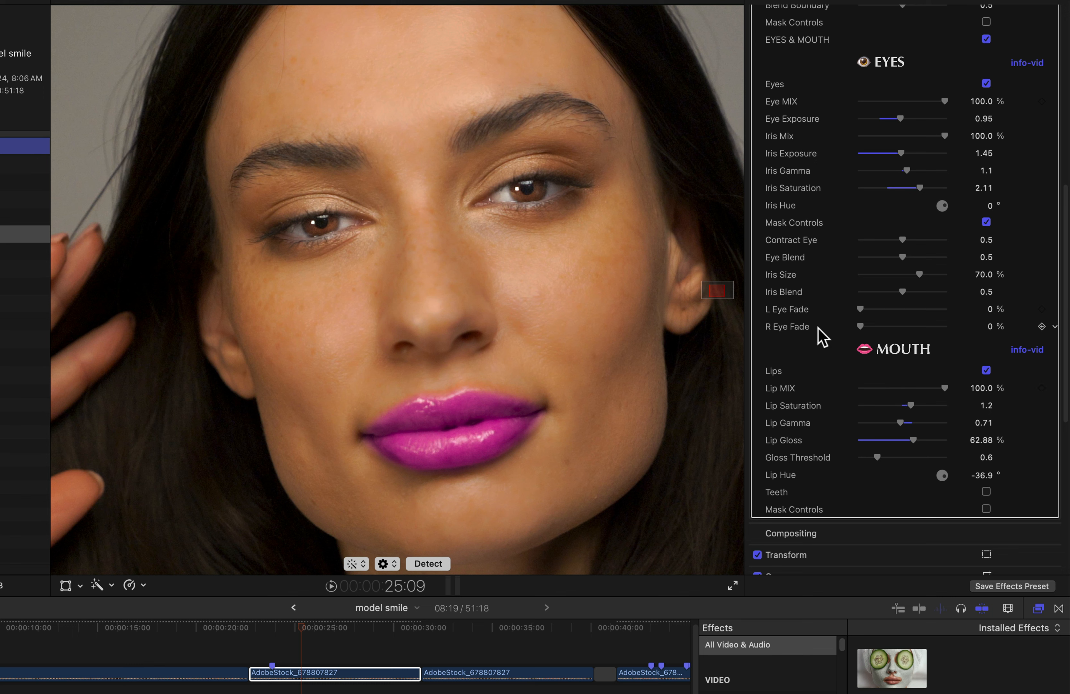
Scrub the model smile clip and test L Eye Fade, leaving it at 0%.
mouse_move(301, 629)
left_mouse_down()
mouse_move(336, 633)
mouse_move(306, 632)
left_mouse_up()
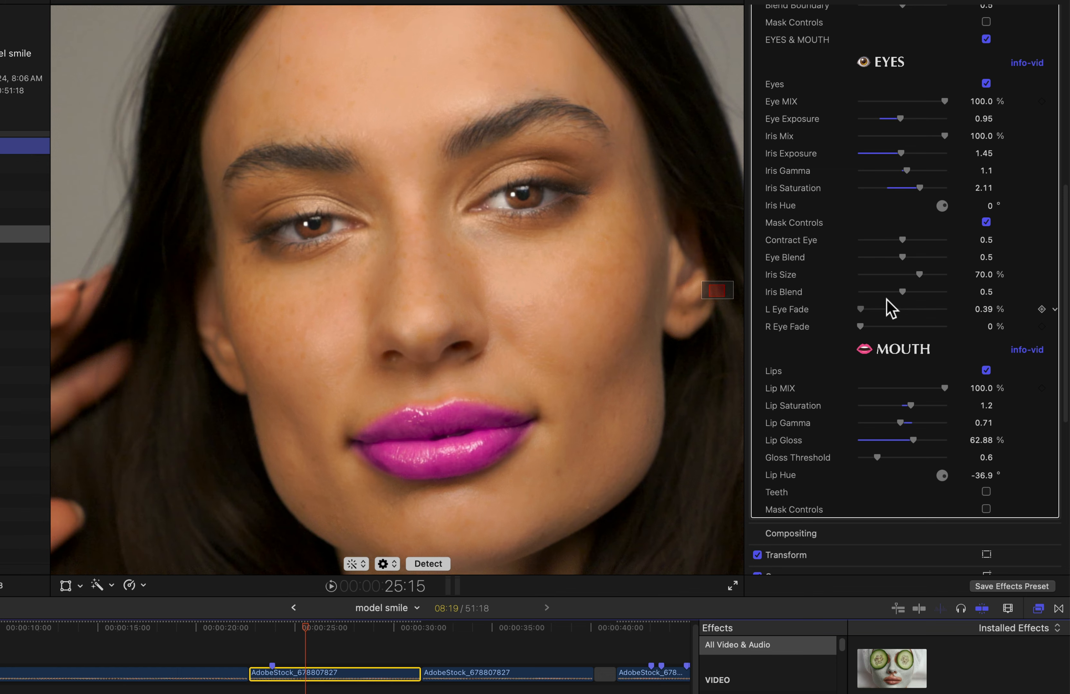
left_click_drag(887, 299, 784, 319)
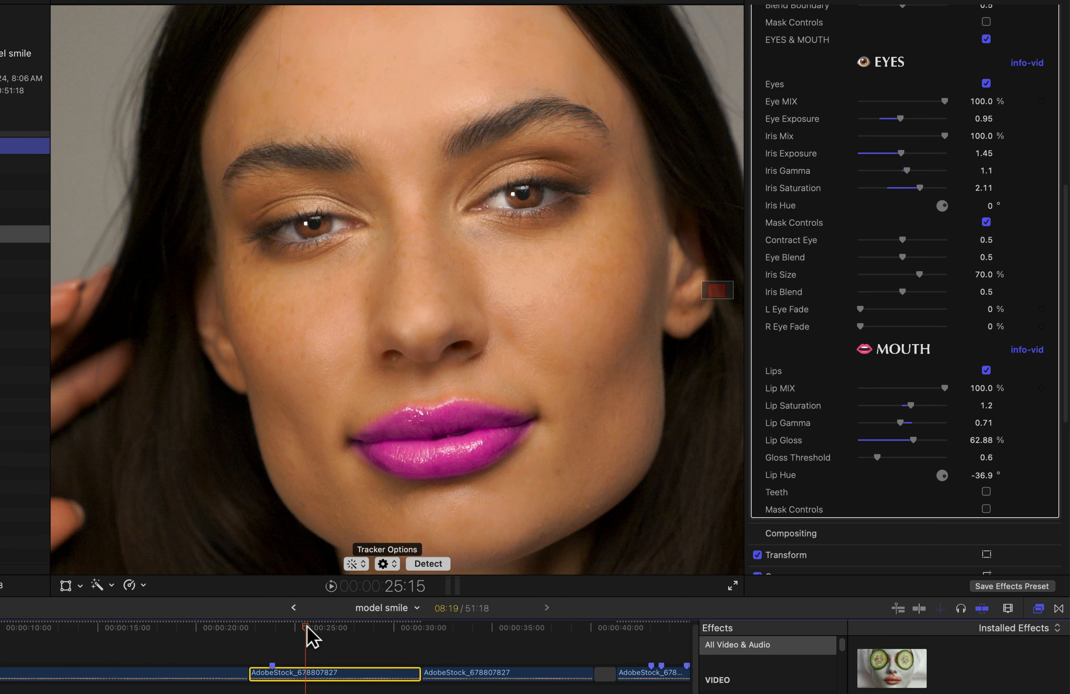
left_click_drag(308, 636, 265, 633)
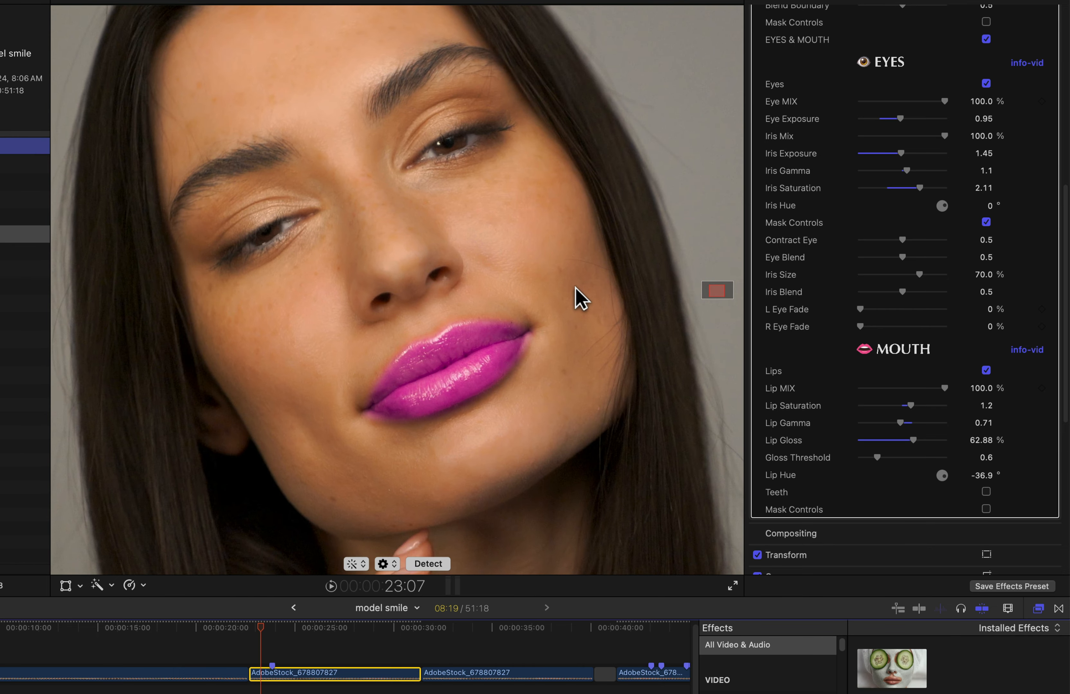
key("space")
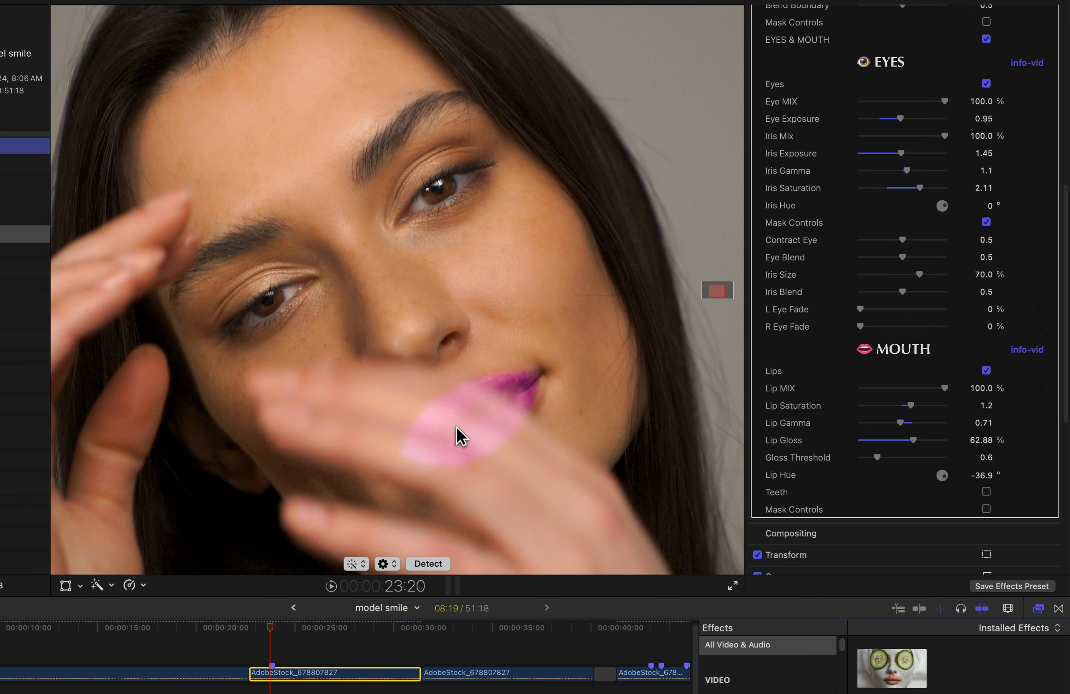
key("Right")
key("Right")
key("Right")
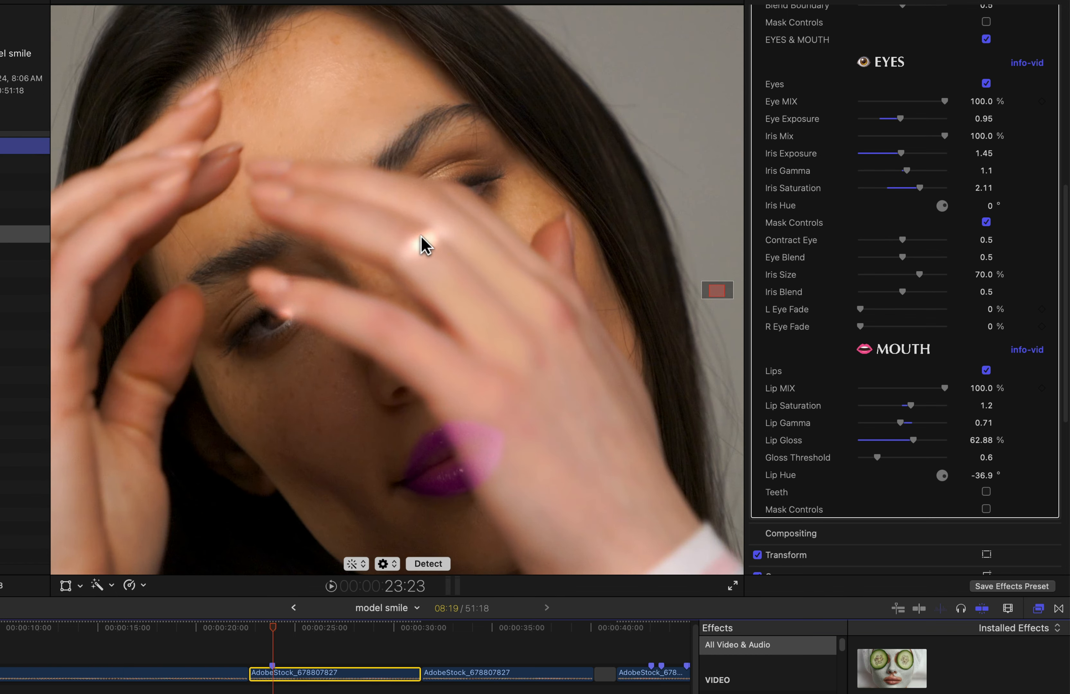
key("Right")
key("Right")
key("Right")
key("Right")
key("Right")
key("Right")
key("Right")
key("Right")
key("Right")
key("Right")
key("Right")
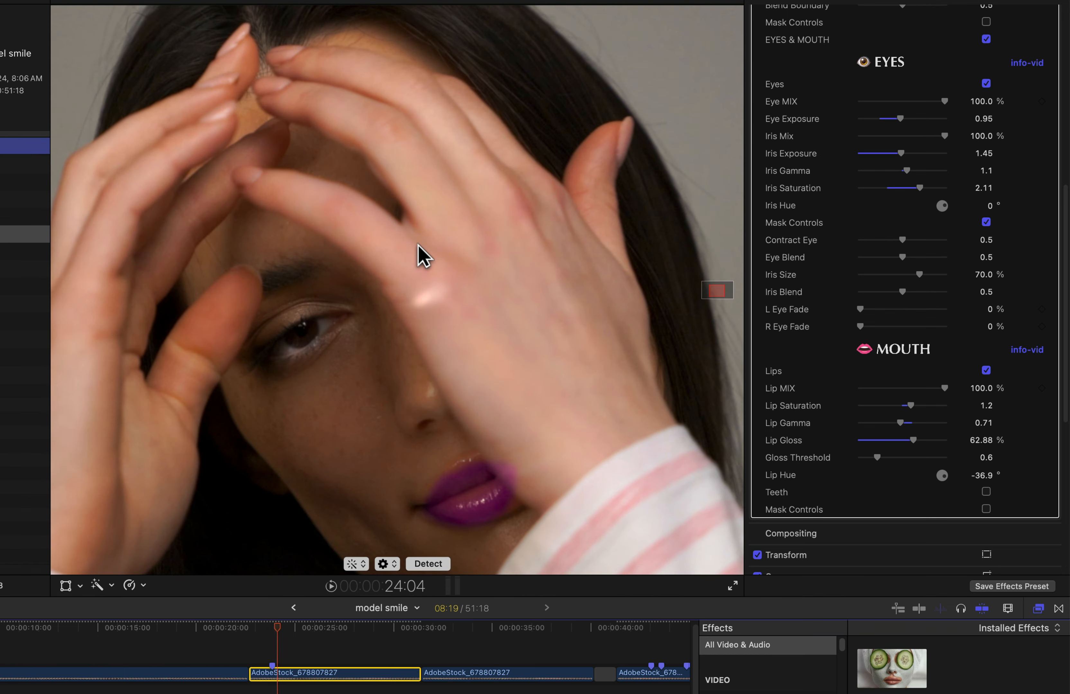
key("Right")
key("Right")
key("Right")
key("Right")
key("Right")
key("Right")
key("Right")
key("Right")
key("Right")
key("Right")
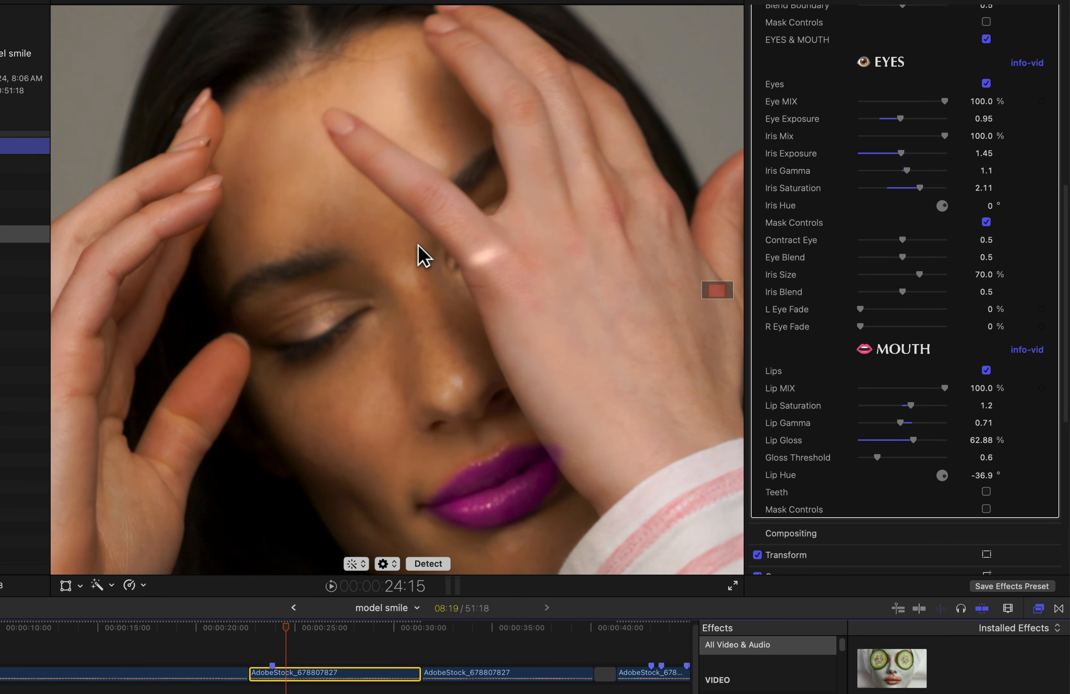
key("Right")
key("Right")
key("Right")
key("Right")
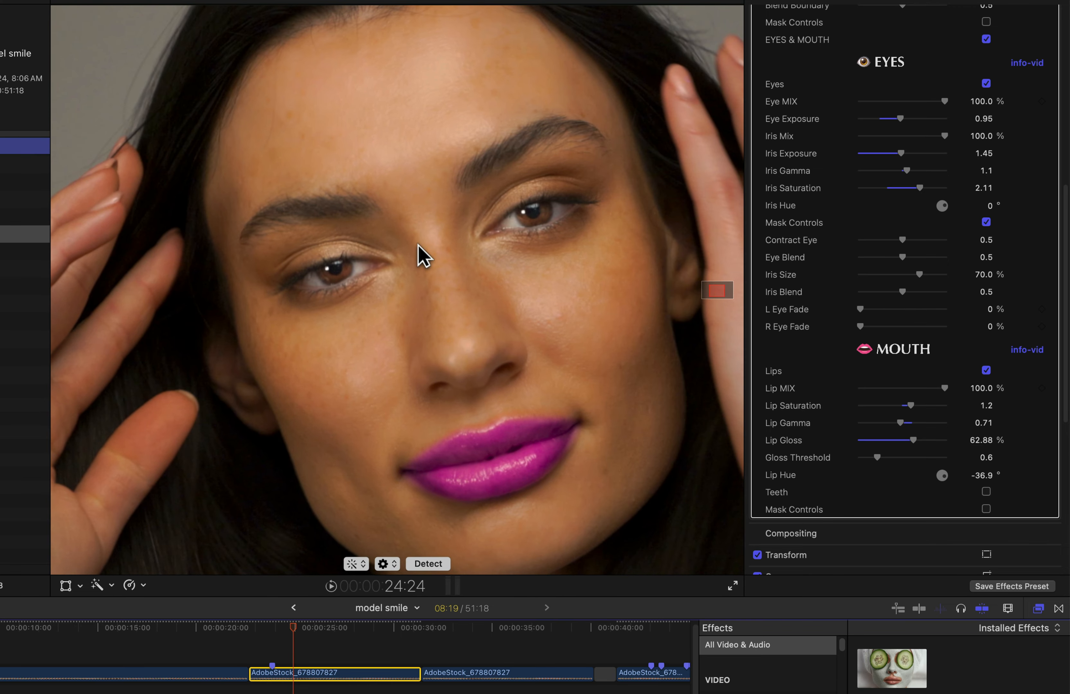
key("Left")
key("Left")
key("Left")
key("Left")
key("Left")
key("Left")
key("Left")
key("Left")
key("Left")
key("Left")
key("Left")
key("Left")
key("Left")
key("Left")
key("Left")
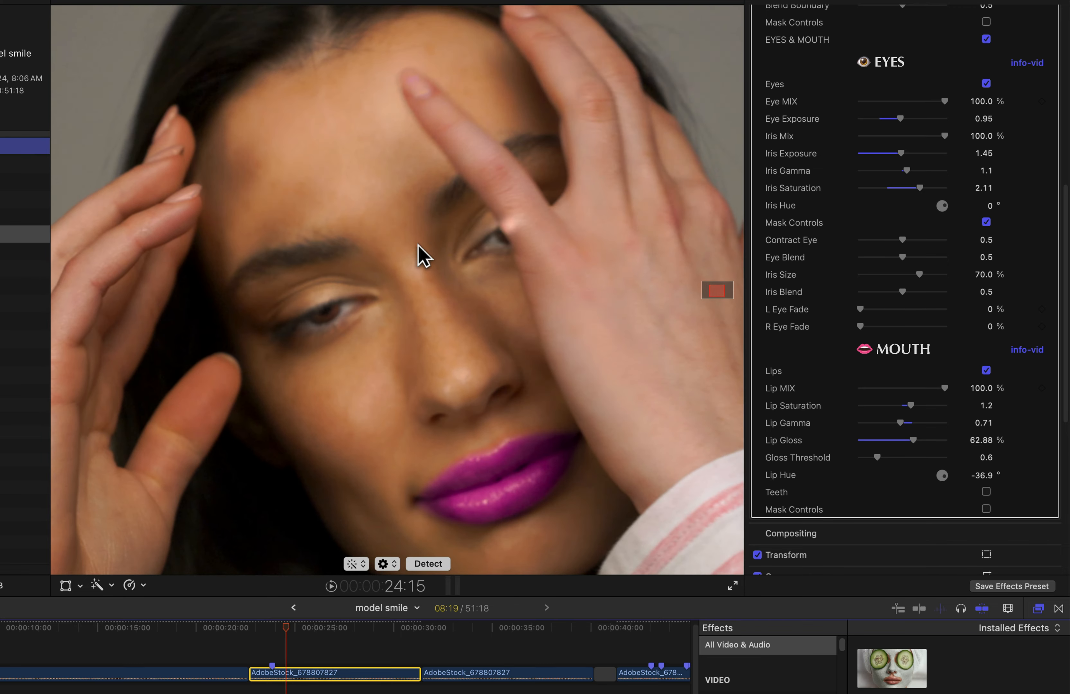
key("Left")
key("Left")
key("Left")
key("Left")
key("Left")
key("Left")
key("Left")
key("Left")
key("Left")
key("Left")
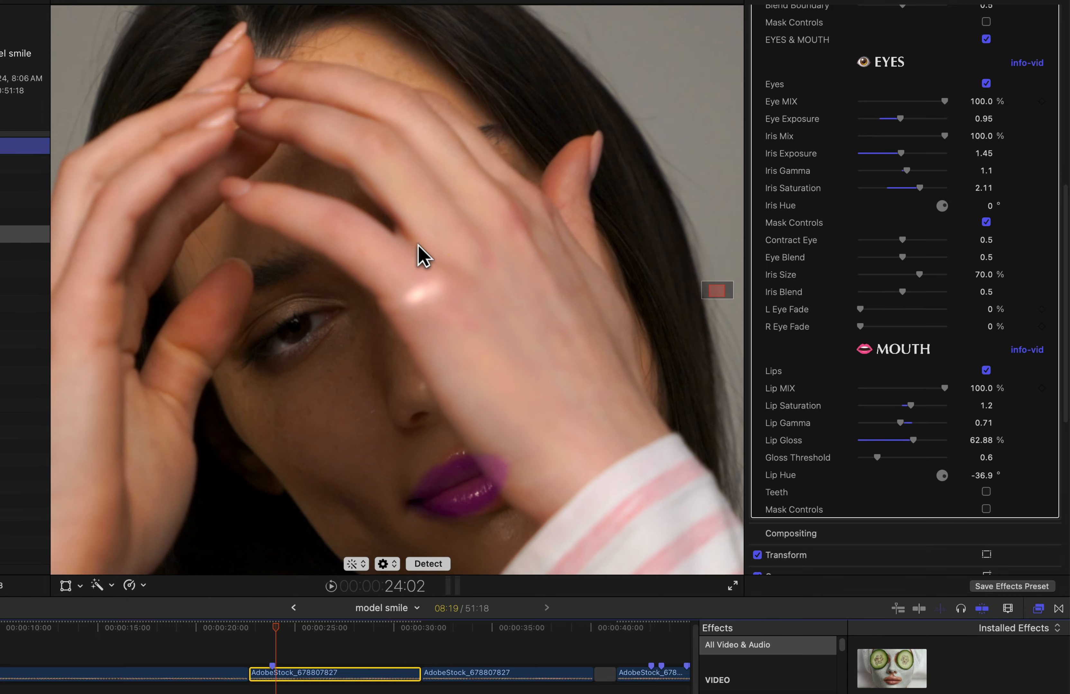
key("Left")
key("Left")
key("Left")
key("Left")
key("Left")
key("Left")
key("Left")
key("Left")
key("Left")
key("Right")
key("Right")
key("Right")
key("Right")
key("Right")
key("Right")
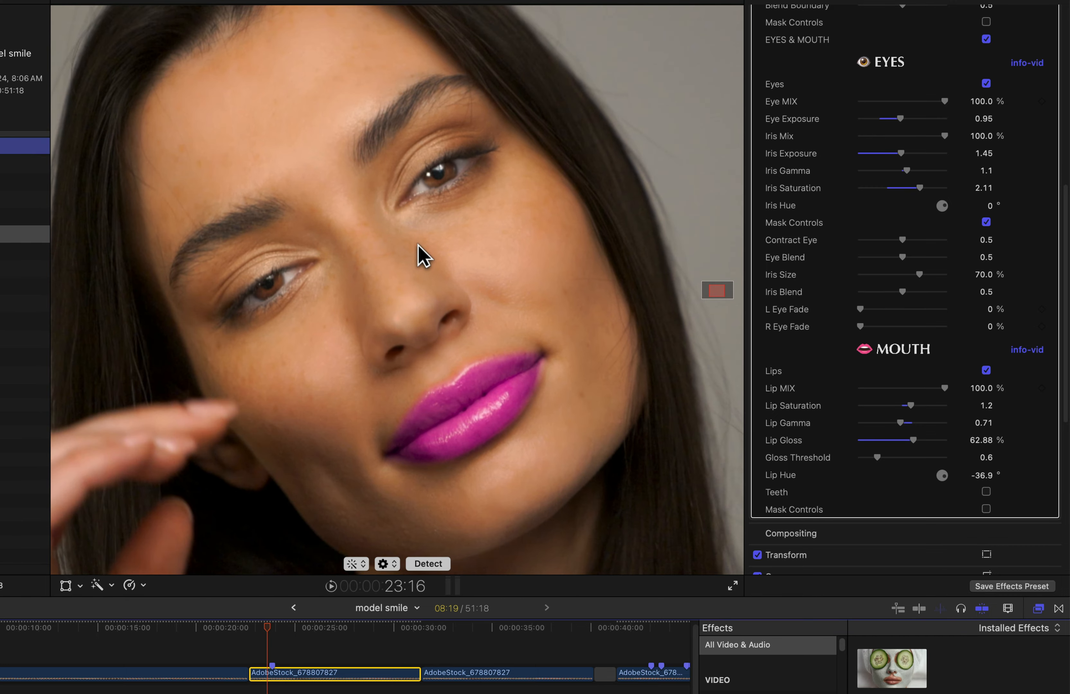
key("Right")
key("Right")
key("Right")
key("Right")
key("Right")
key("Right")
key("Right")
key("Right")
key("Right")
key("Right")
key("Right")
key("Right")
key("Right")
key("Right")
key("Right")
key("Right")
key("Right")
key("Right")
key("Right")
key("Right")
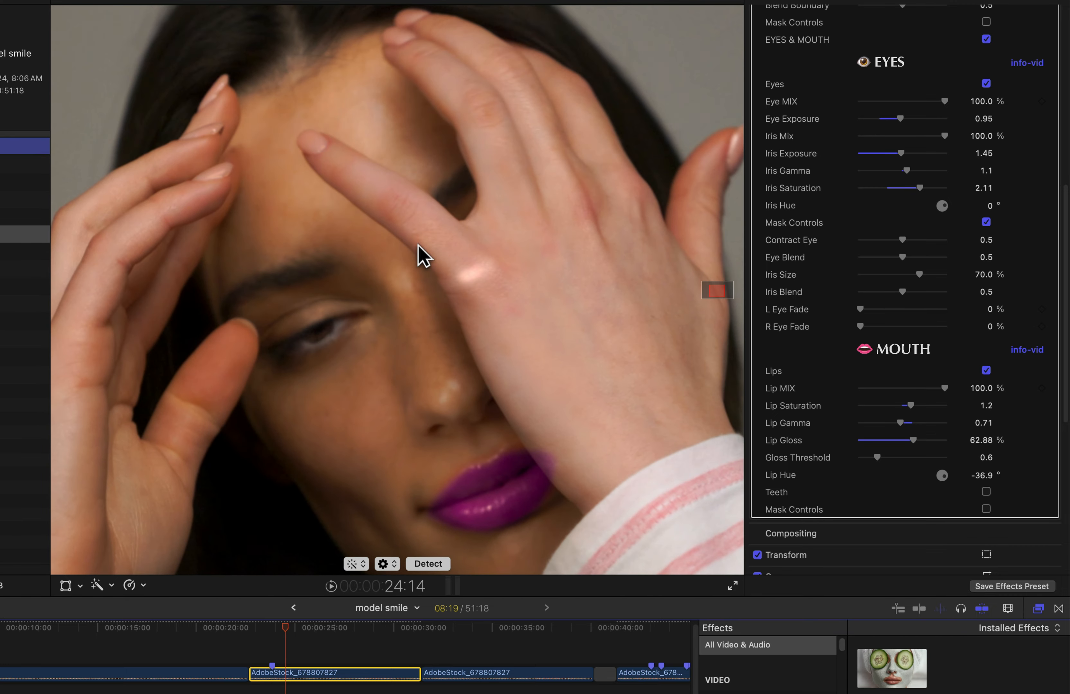
key("Right")
key("Right")
key("Left")
key("Left")
key("Left")
key("Left")
key("Left")
key("Left")
key("Left")
key("Left")
key("Left")
key("Left")
key("Left")
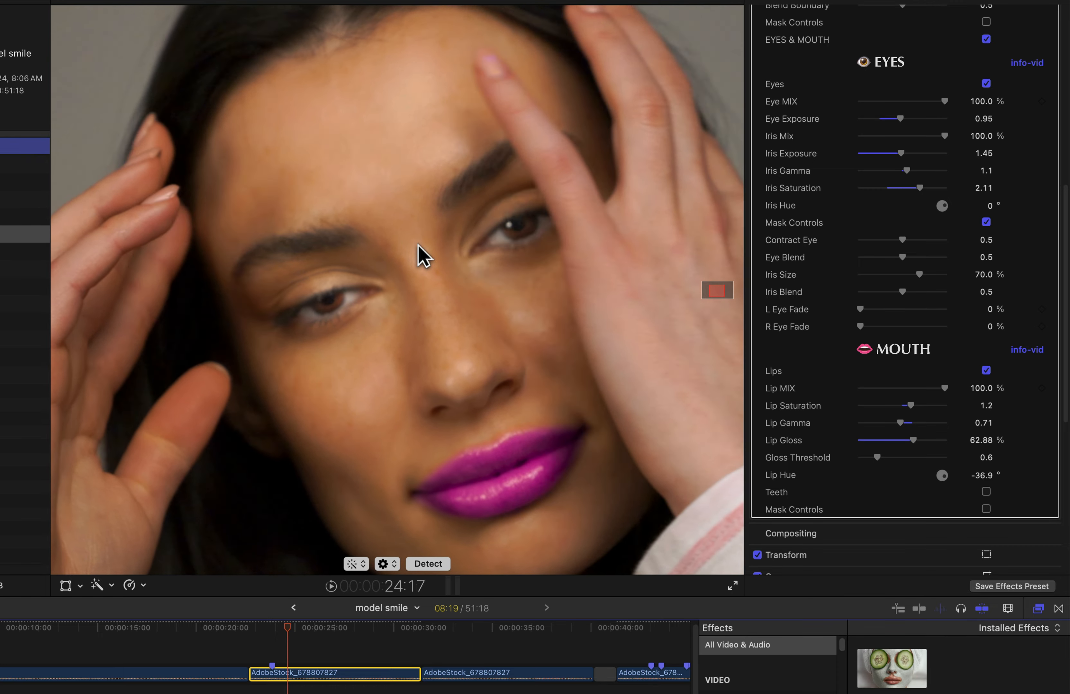
key("Left")
key("Left")
key("Left")
key("Left")
key("Left")
key("Left")
key("Left")
key("Left")
key("Left")
key("Left")
key("Left")
key("Left")
key("Left")
key("Left")
key("Left")
key("Left")
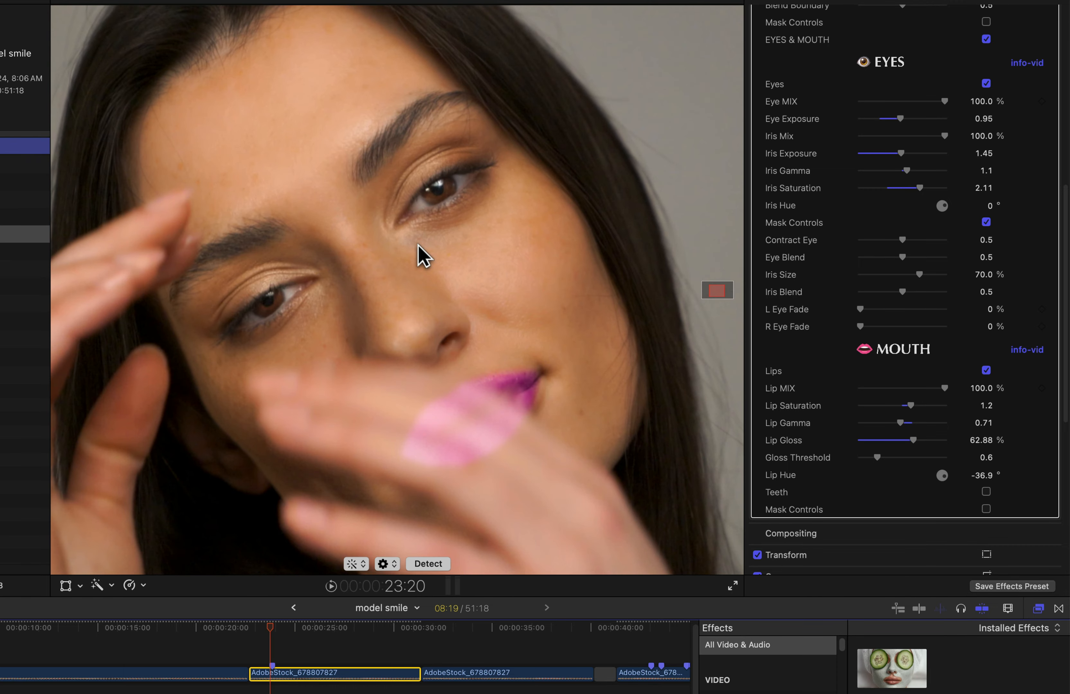
left_click(432, 627)
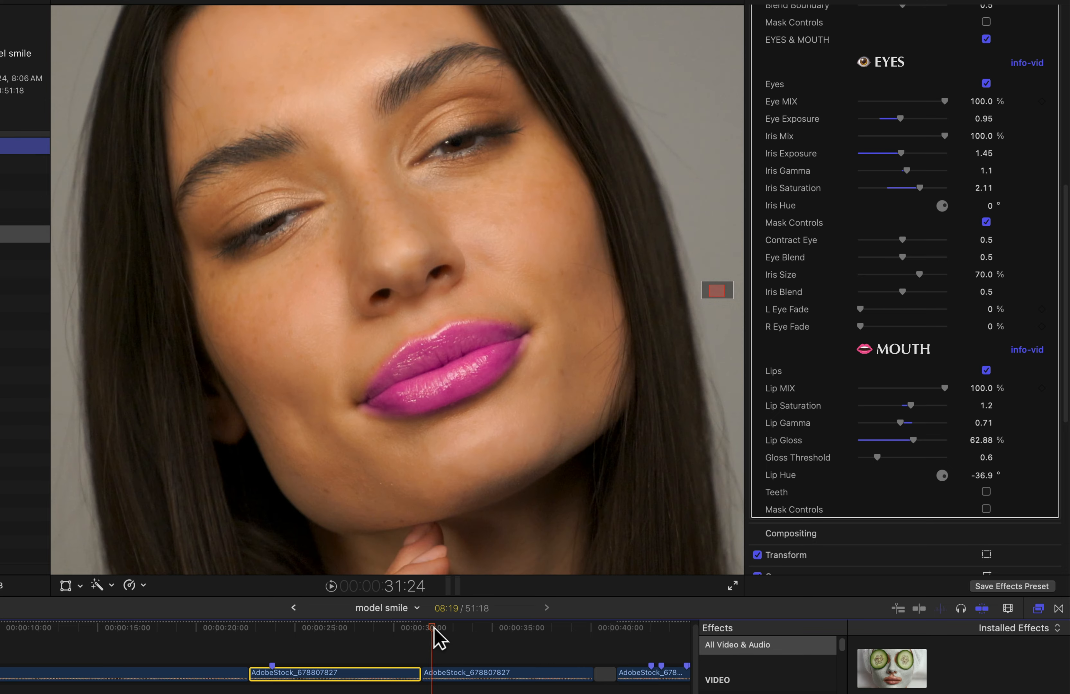
Scrub to around 32 seconds and select the second AdobeStock face clip to show its Fresh Face settings.
left_click_drag(433, 629, 442, 630)
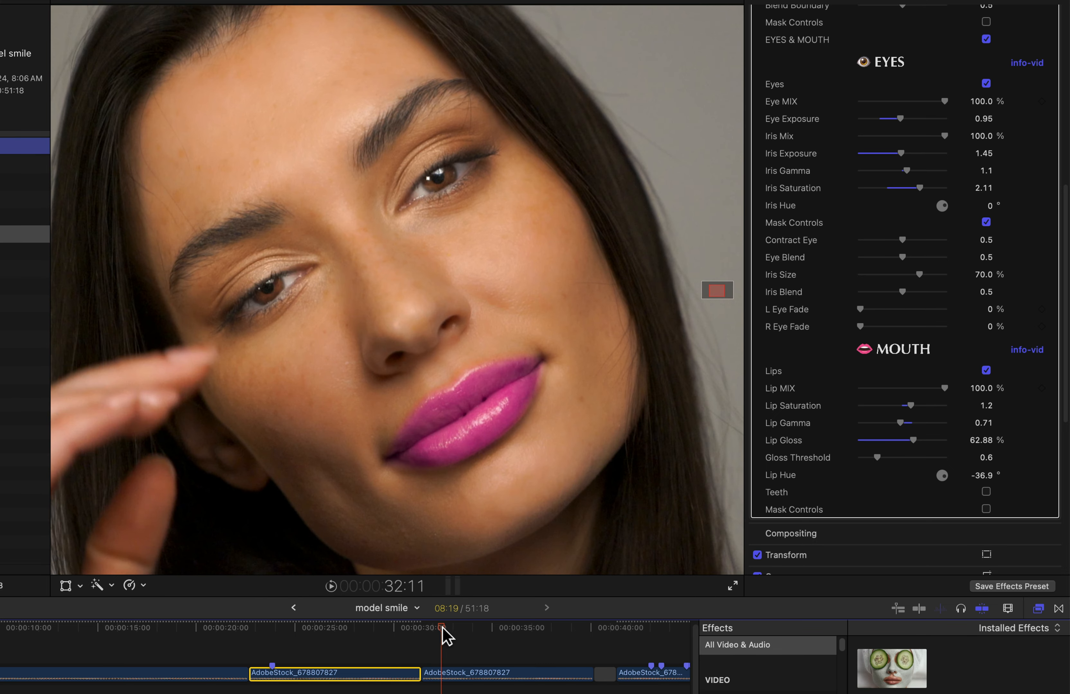
left_click(485, 679)
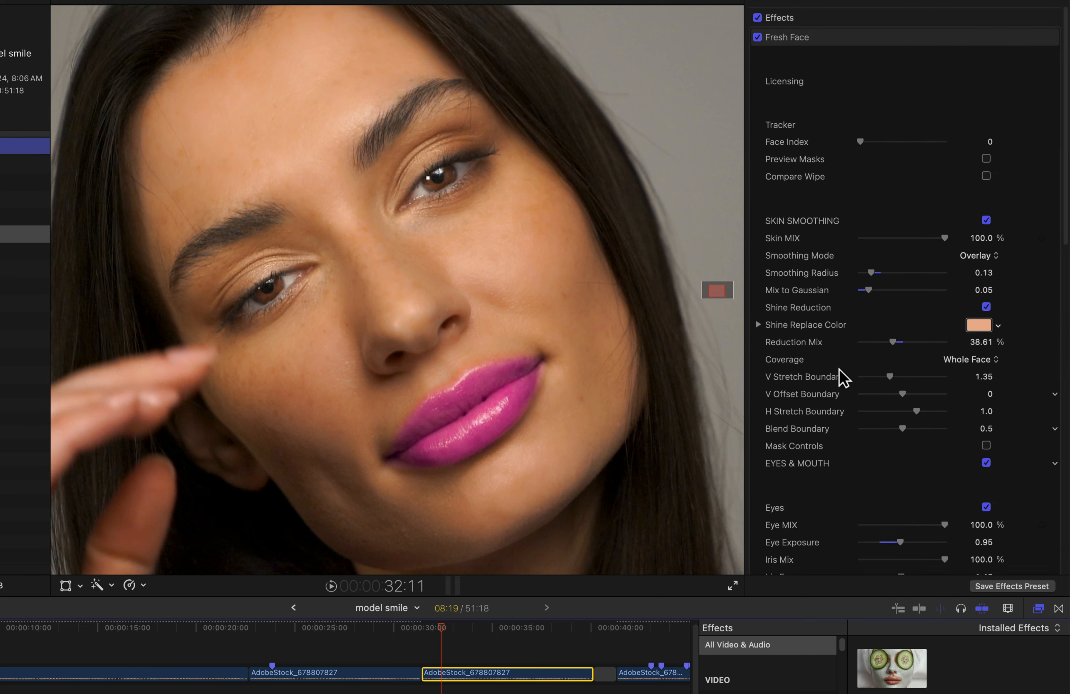
scroll(849, 366, "down", 10)
scroll(849, 366, "down", 2)
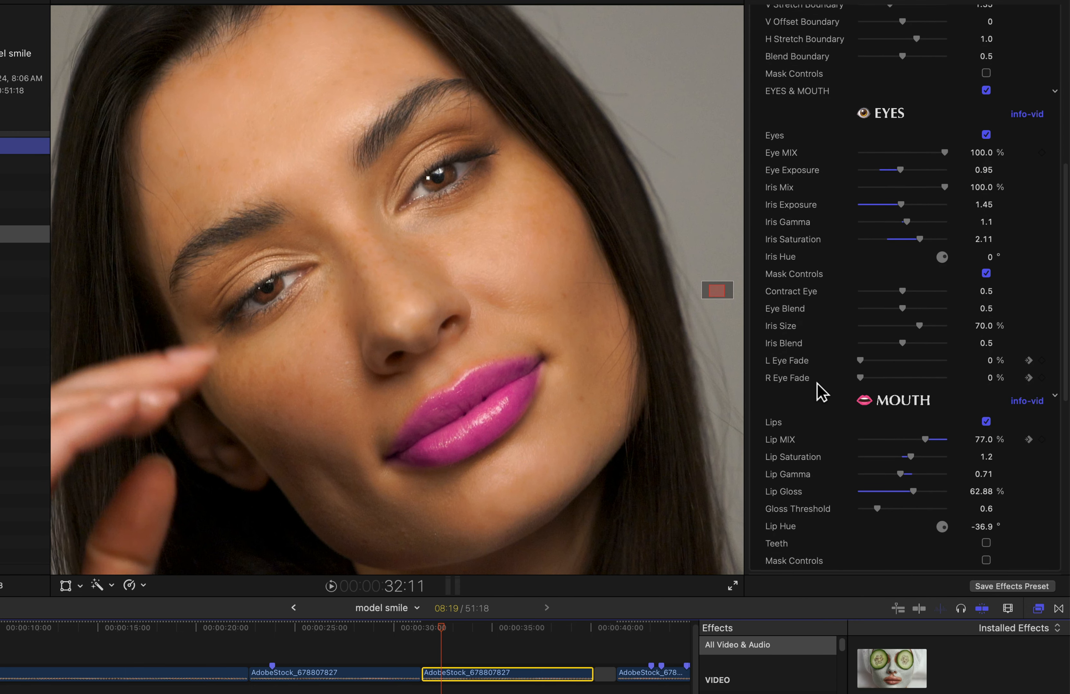
scroll(834, 374, "down", 3)
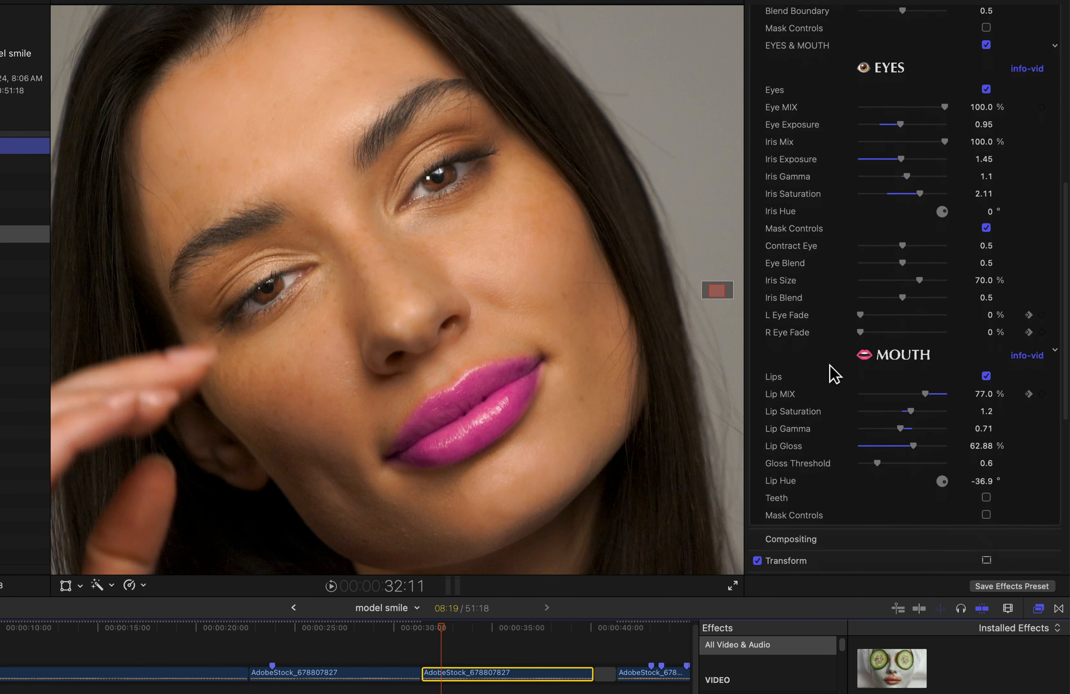